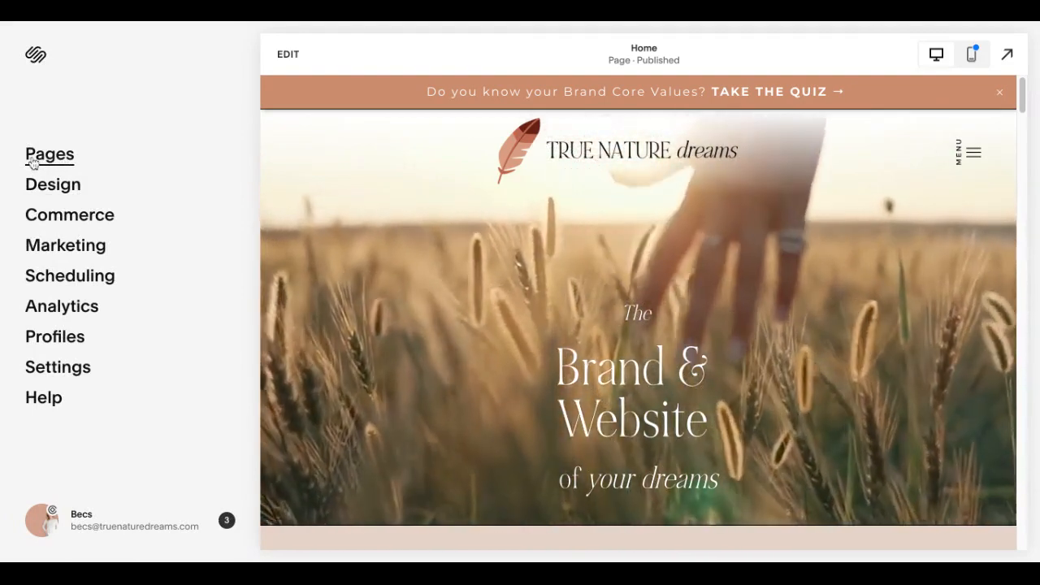
# Step: Open the site's page list and show the website's navigation menu in the preview
pyautogui.click(37, 154)
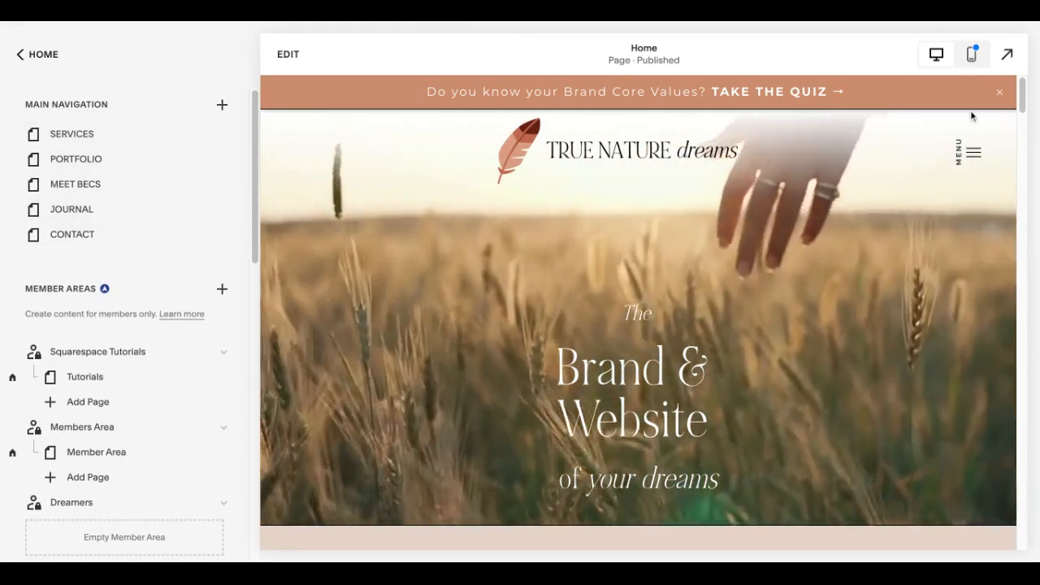
pyautogui.click(973, 153)
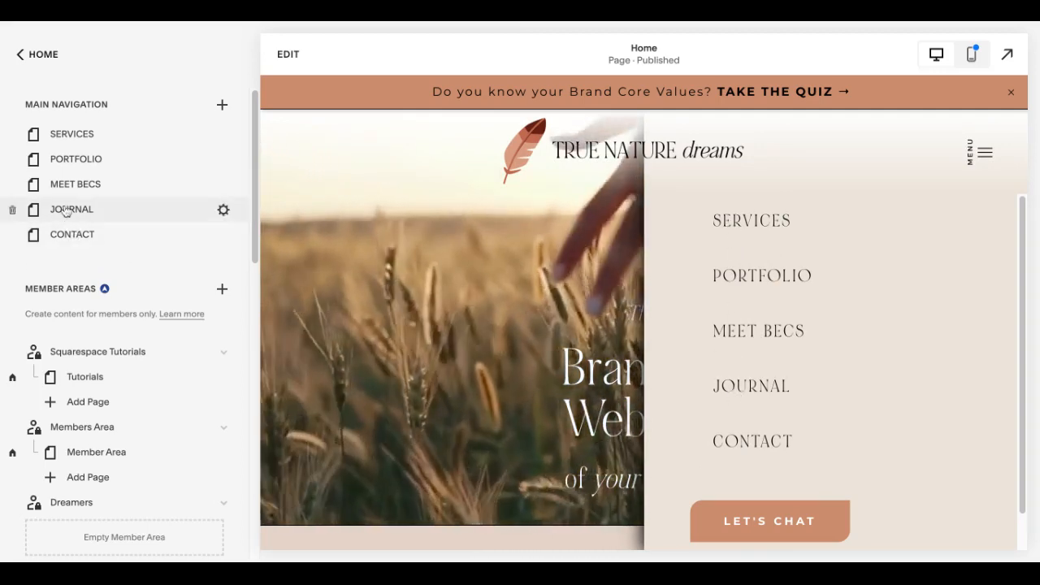
# Step: Try moving JOURNAL directly below SERVICES in the main navigation, and return it to its place directly above CONTACT
pyautogui.moveTo(67, 211); pyautogui.dragTo(66, 159)
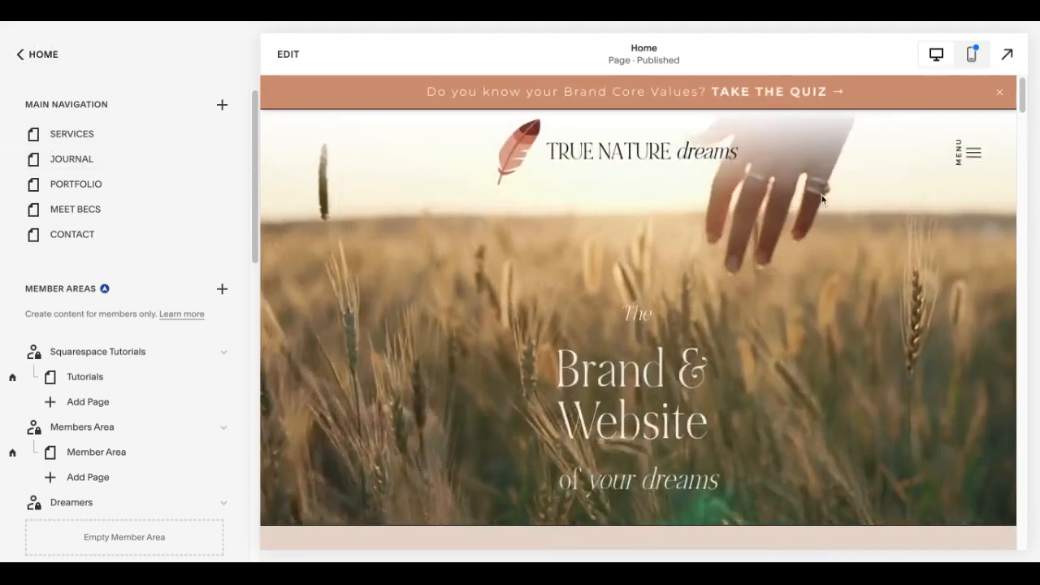
pyautogui.click(971, 154)
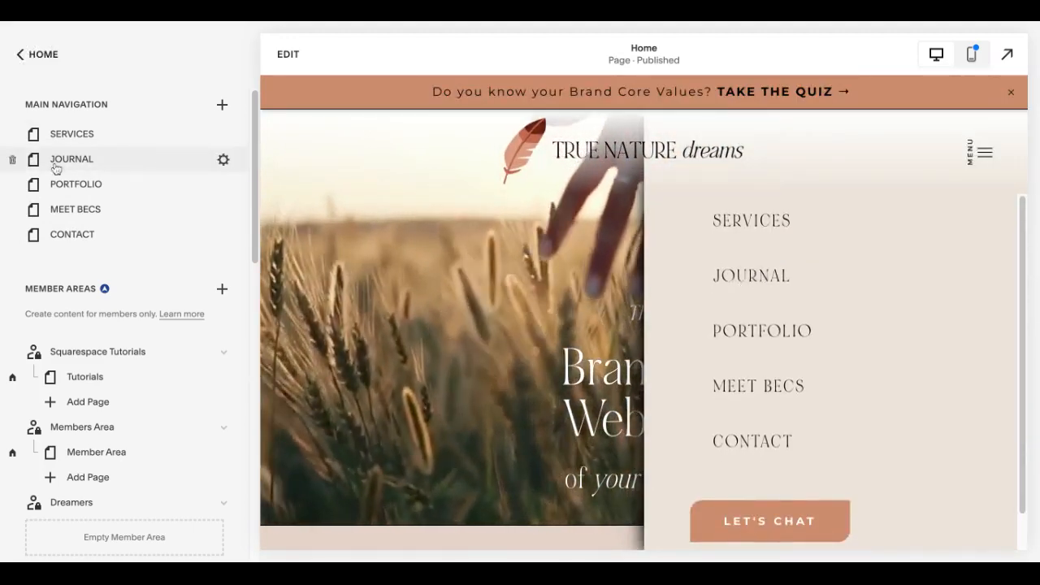
pyautogui.moveTo(56, 168); pyautogui.dragTo(56, 167)
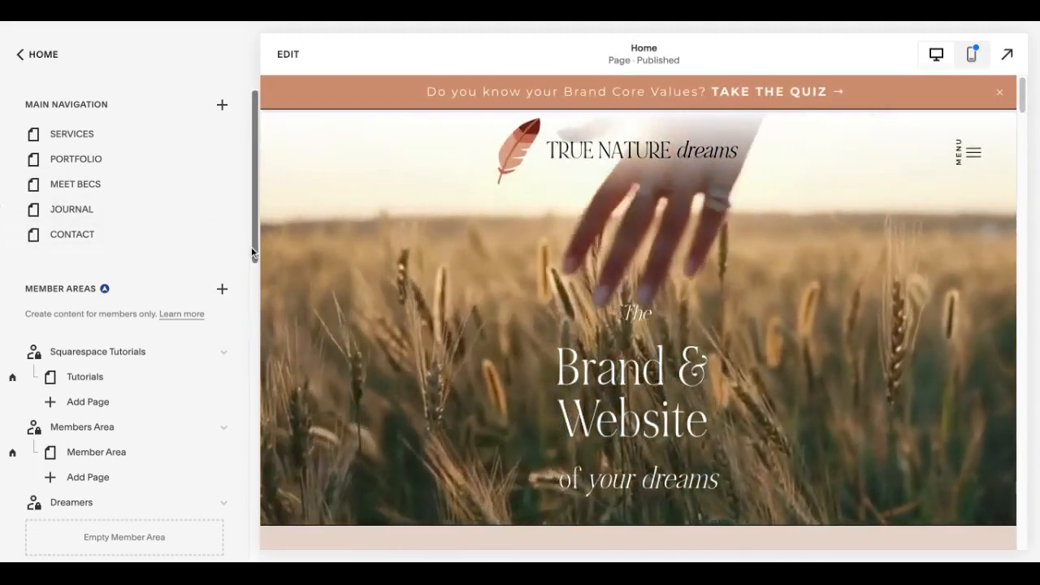
# Step: Open the SHOP page from the Not Linked section of the page list
pyautogui.scroll(-1, 256, 227)
pyautogui.scroll(-10, 256, 225)
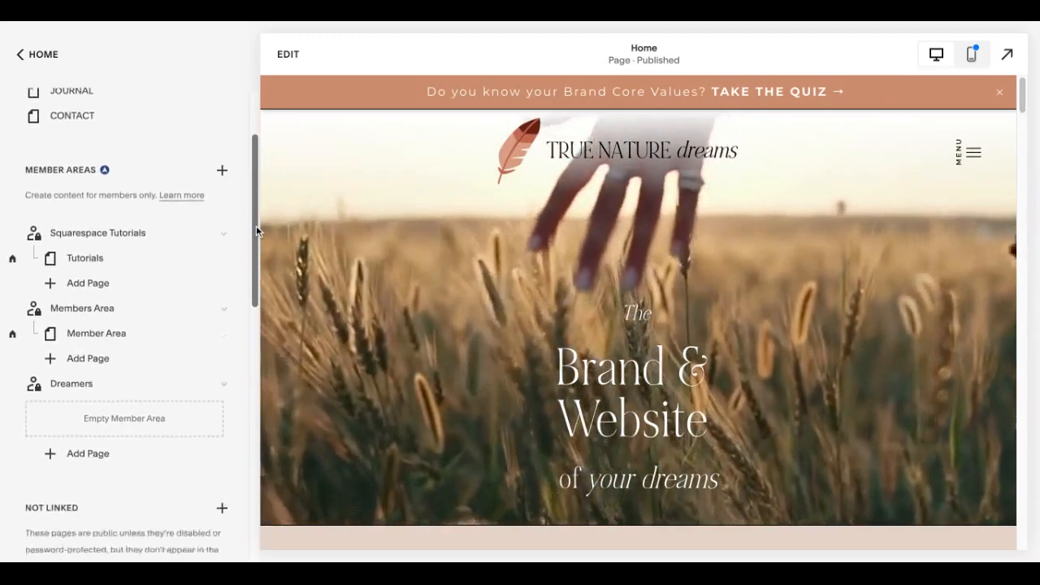
pyautogui.scroll(-1, 163, 408)
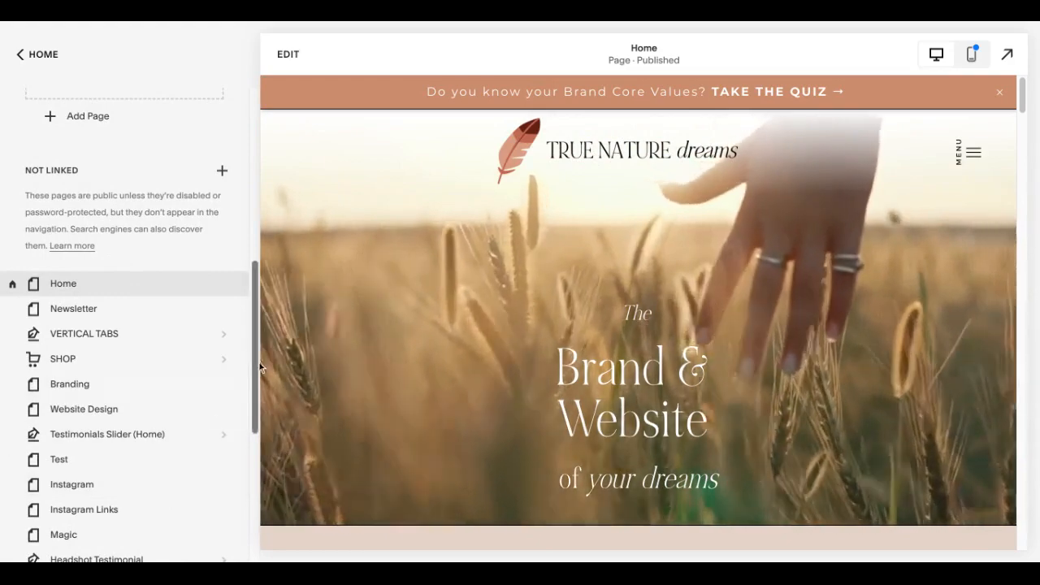
pyautogui.scroll(-3, 253, 354)
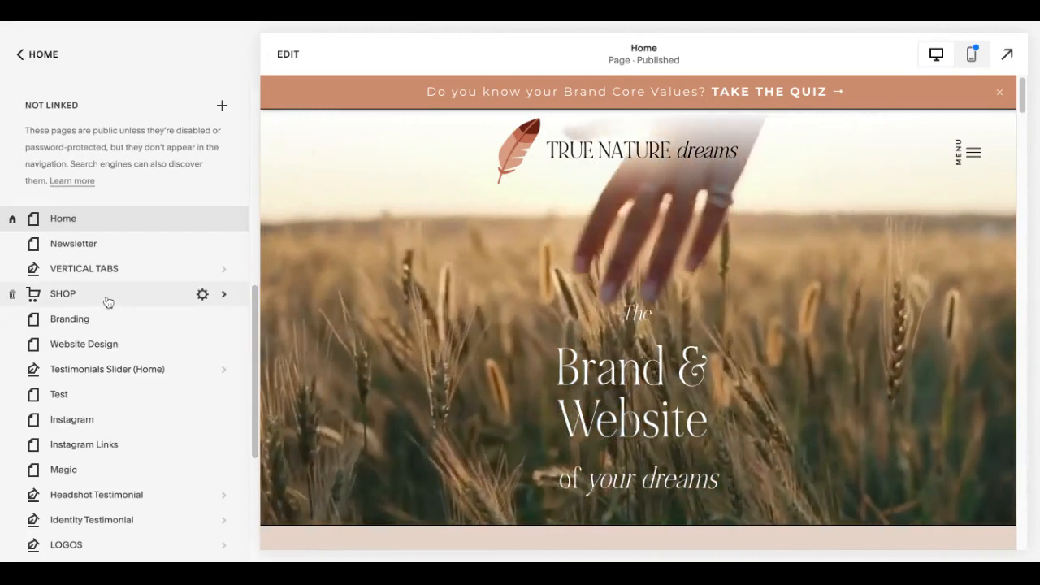
pyautogui.click(108, 302)
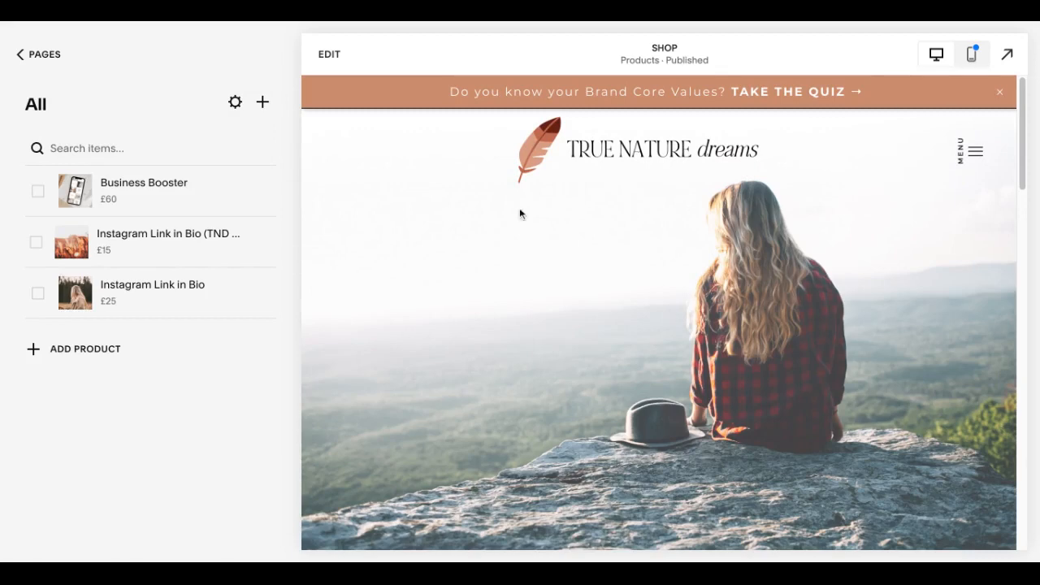
# Step: Return to the page list and open the Client Feedback page in the Not Linked section
pyautogui.click(20, 55)
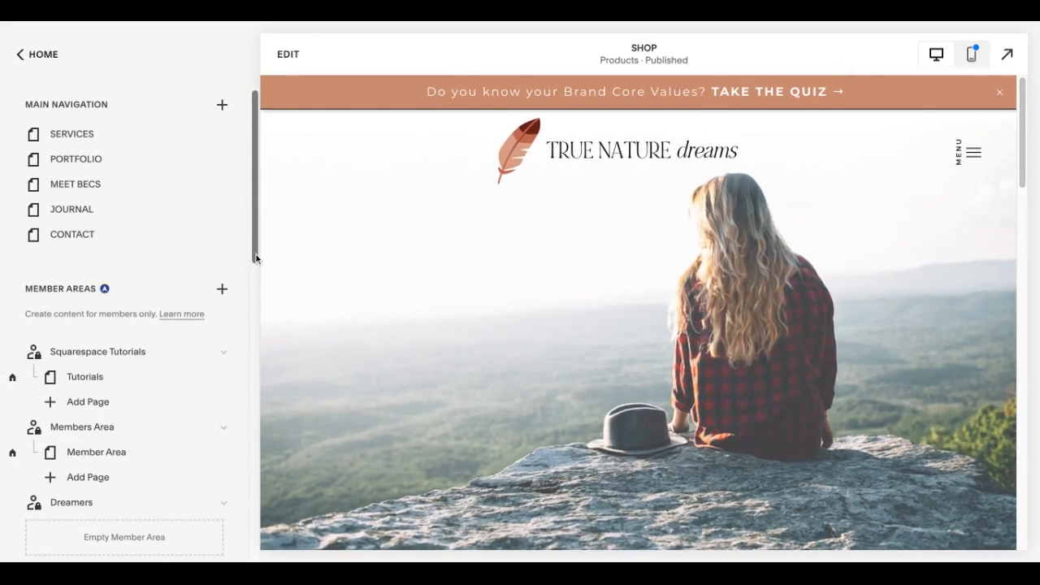
pyautogui.scroll(-10, 255, 259)
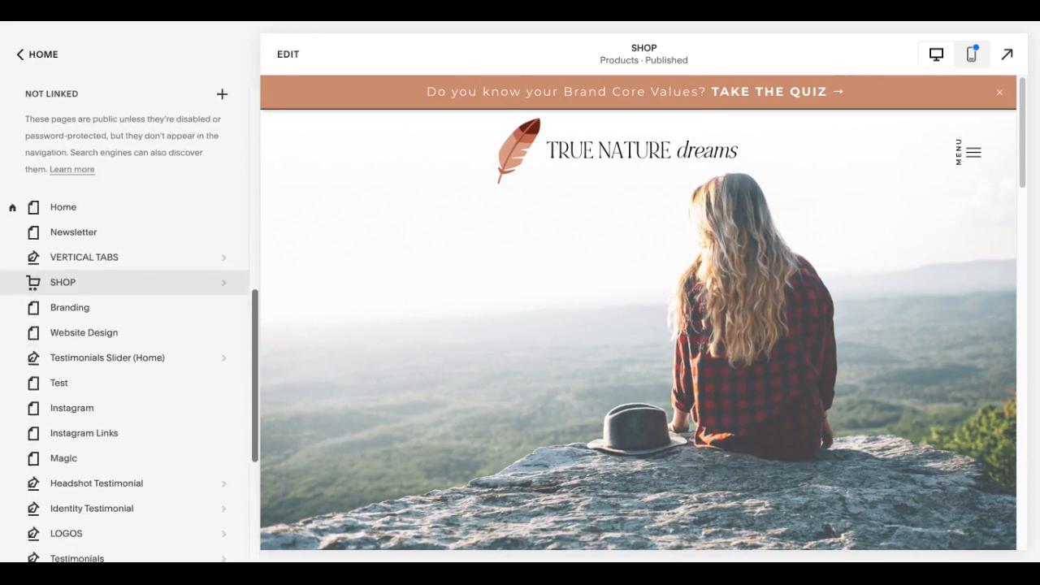
pyautogui.scroll(-2, 125, 325)
pyautogui.scroll(3, 124, 325)
pyautogui.scroll(-6, 125, 325)
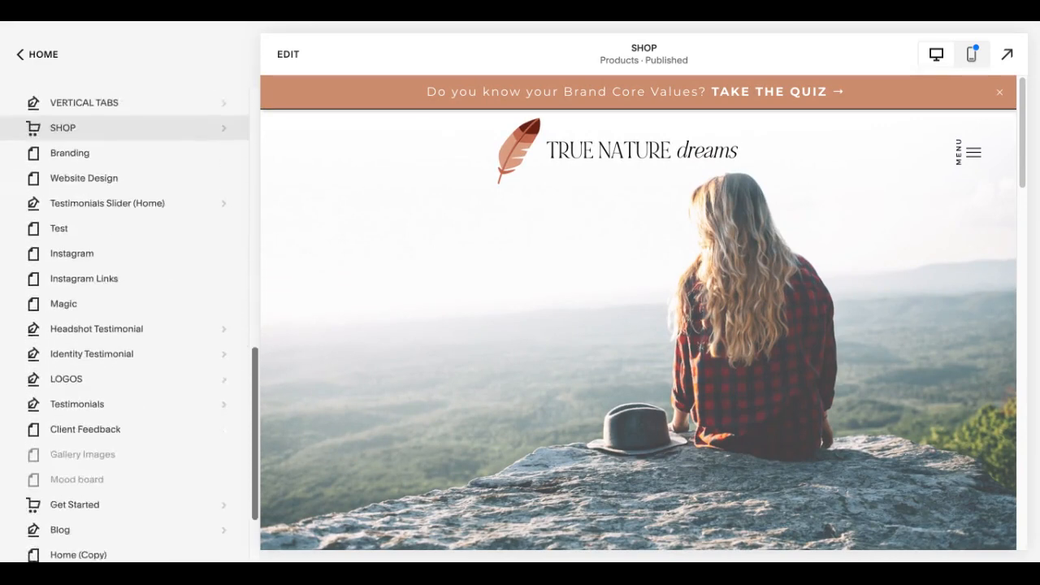
pyautogui.moveTo(256, 496); pyautogui.dragTo(255, 497)
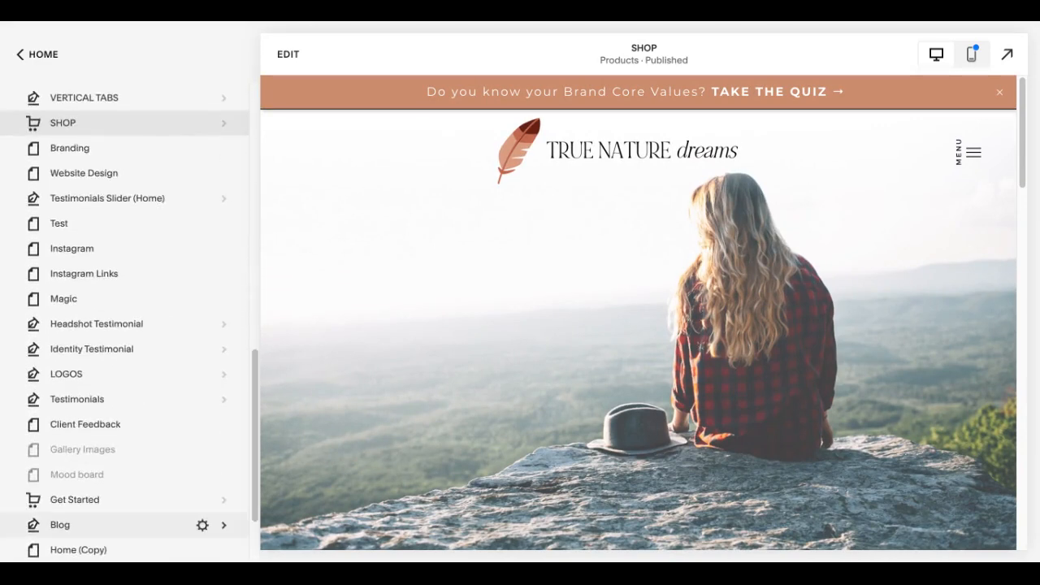
pyautogui.click(120, 428)
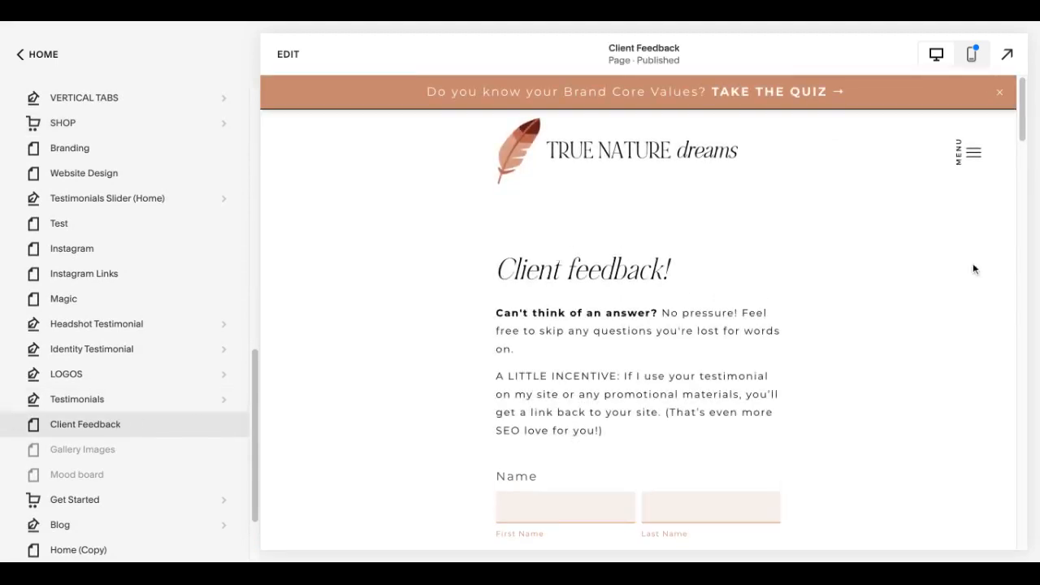
# Step: Read through the questions of the form on the Client Feedback page
pyautogui.scroll(-5, 1015, 239)
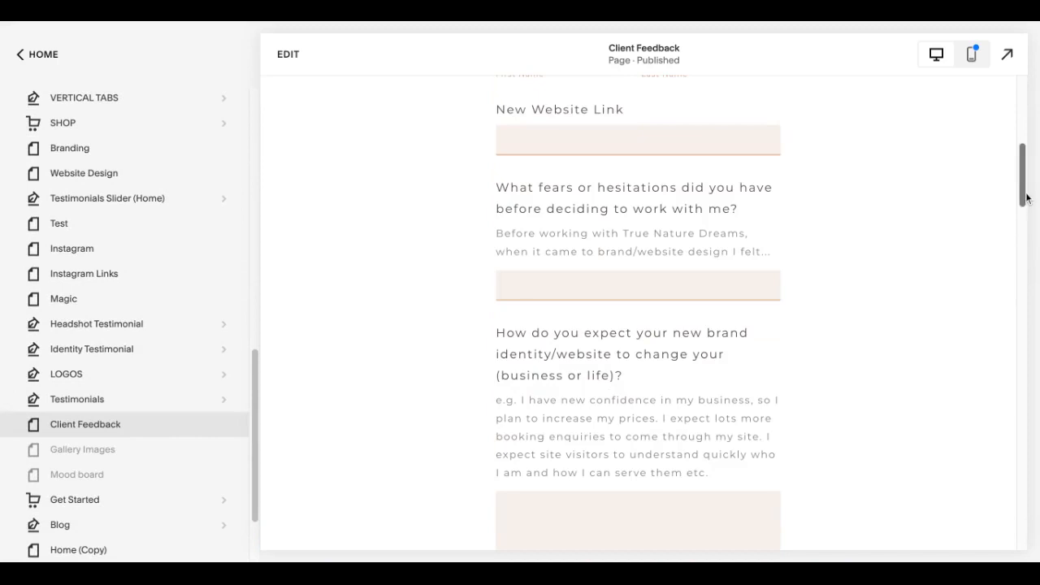
pyautogui.scroll(-3, 1026, 198)
pyautogui.scroll(-6, 1027, 198)
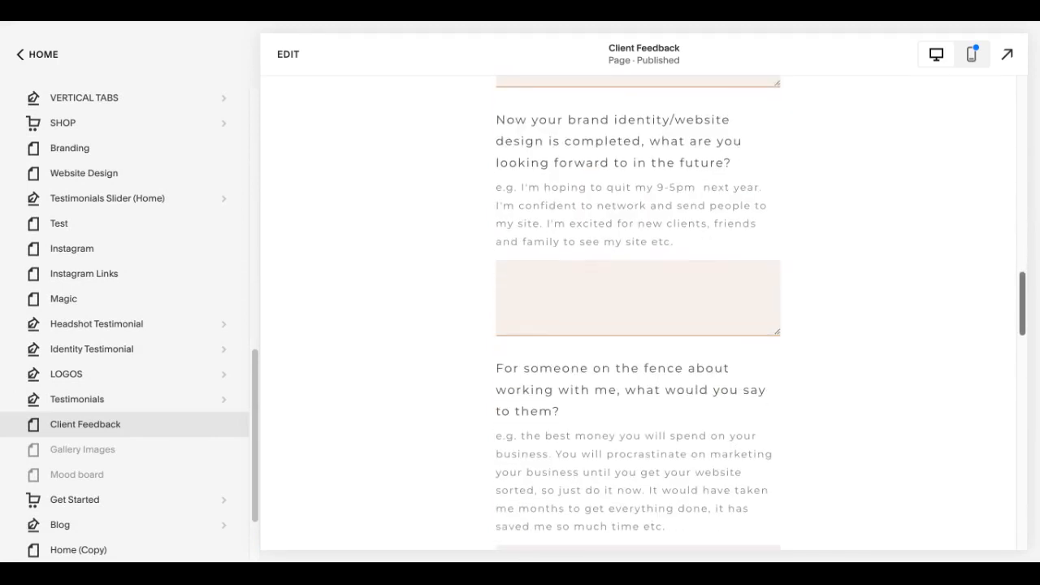
pyautogui.scroll(15, 637, 313)
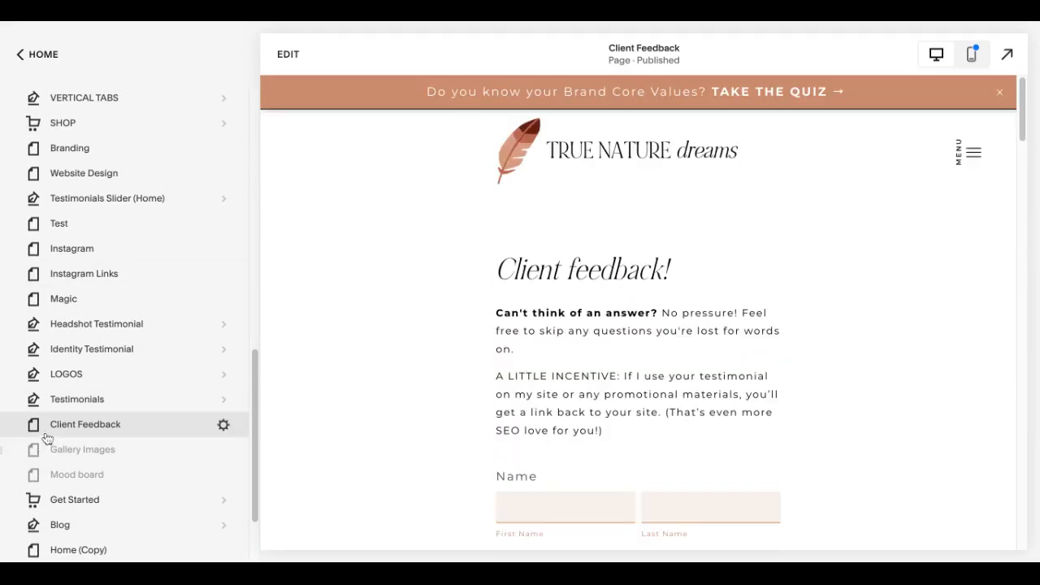
# Step: Look through the page list from the Main Navigation and Member Areas sections down to the end of Not Linked
pyautogui.scroll(5, 256, 448)
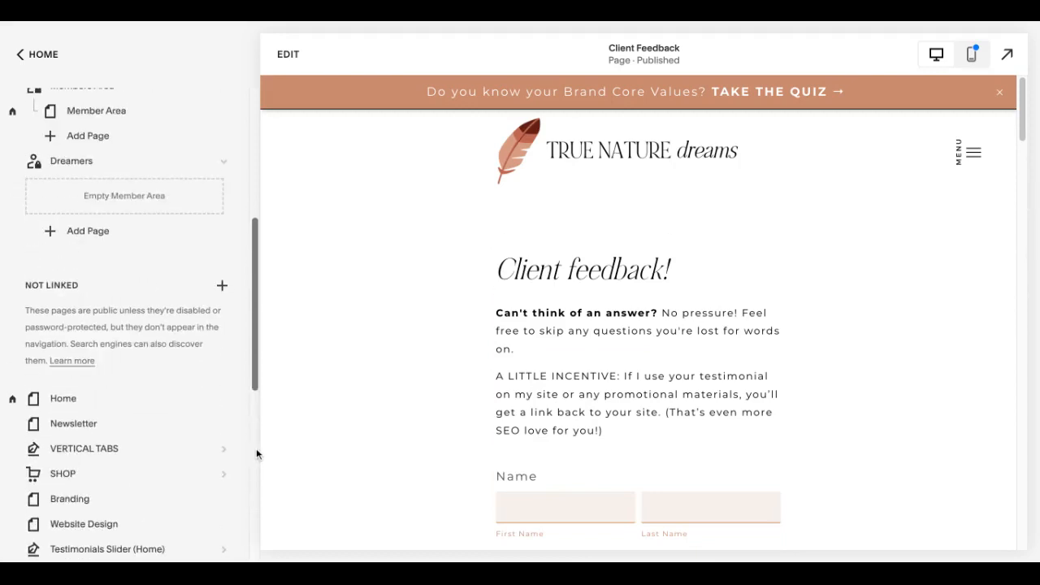
pyautogui.scroll(5, 256, 448)
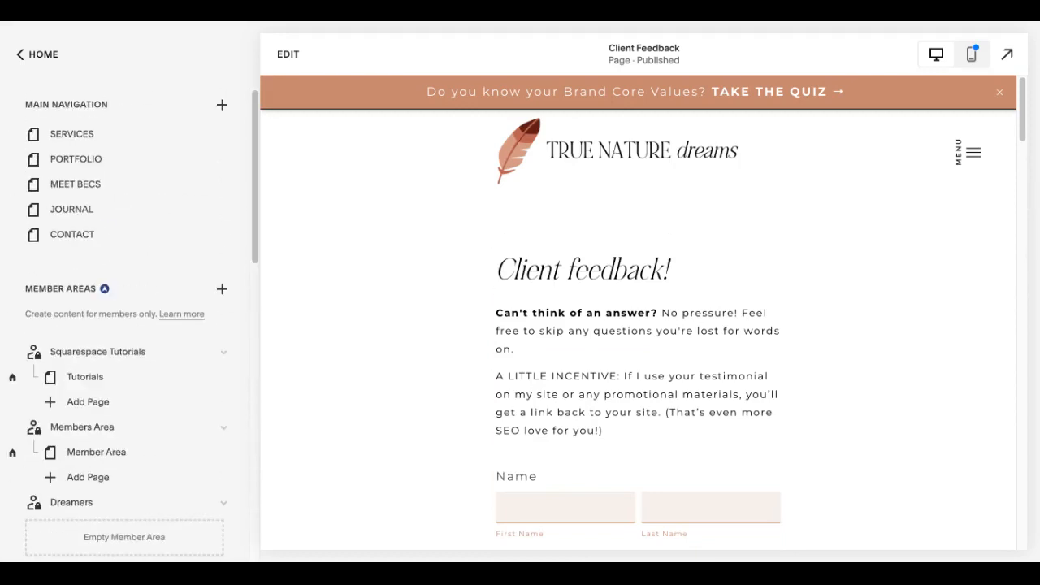
pyautogui.scroll(-4, 255, 152)
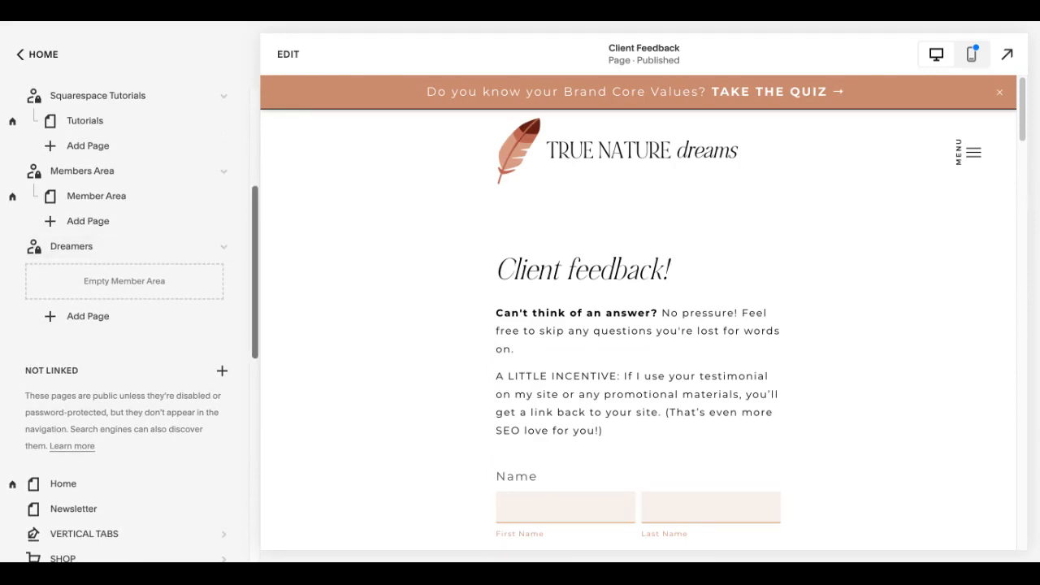
pyautogui.scroll(-1, 133, 325)
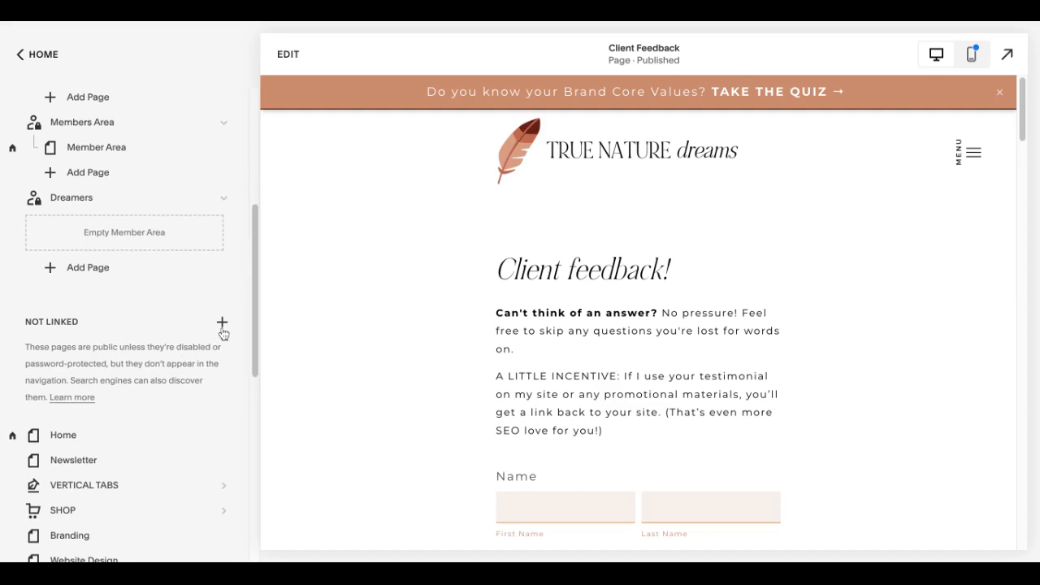
pyautogui.scroll(-5, 254, 361)
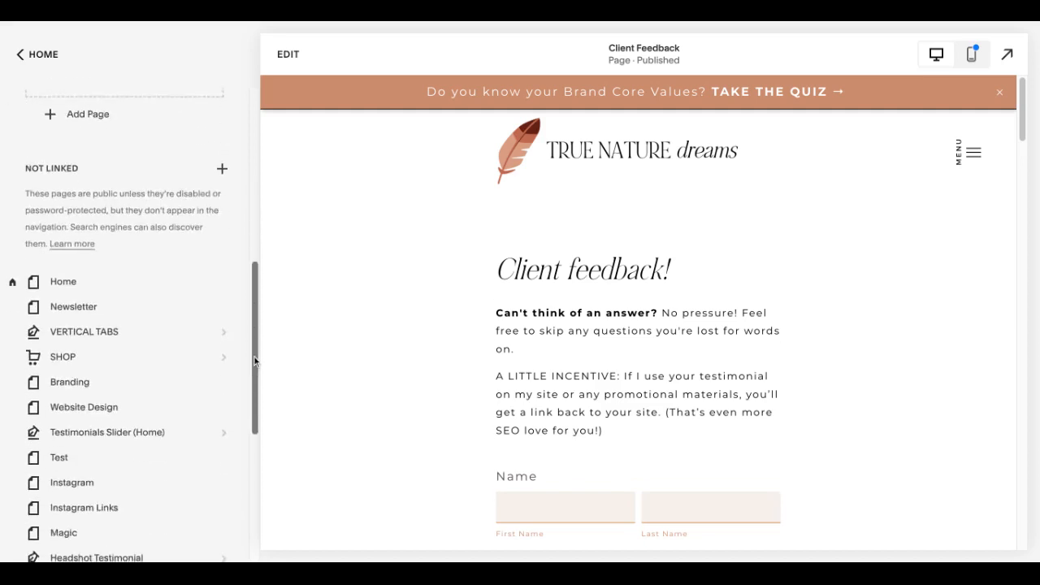
pyautogui.moveTo(255, 466); pyautogui.dragTo(255, 472)
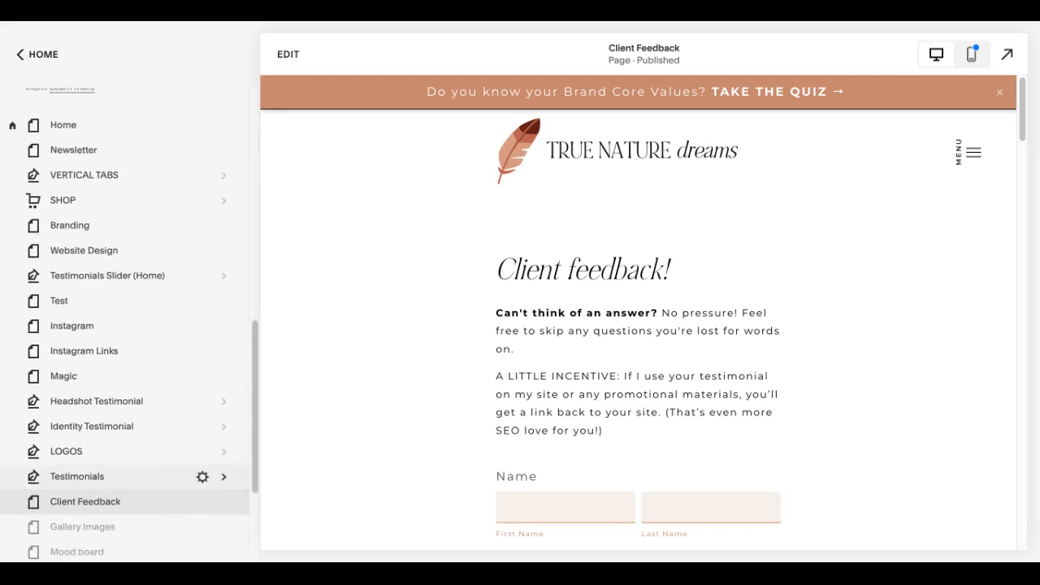
pyautogui.scroll(-4, 256, 449)
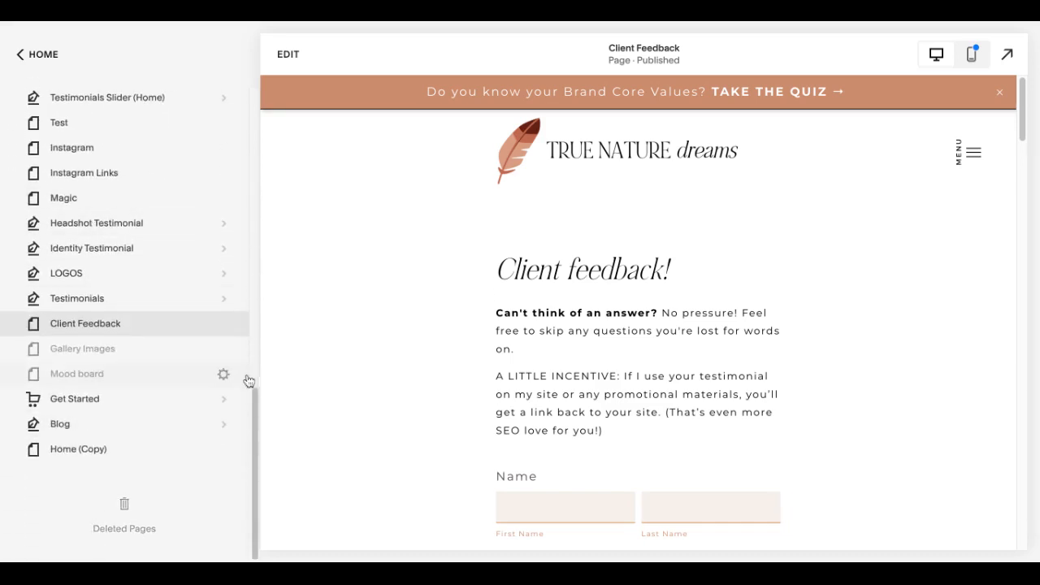
# Step: Move SHOP from Not Linked into the main navigation between JOURNAL and CONTACT, and check the site menu
pyautogui.scroll(5, 255, 403)
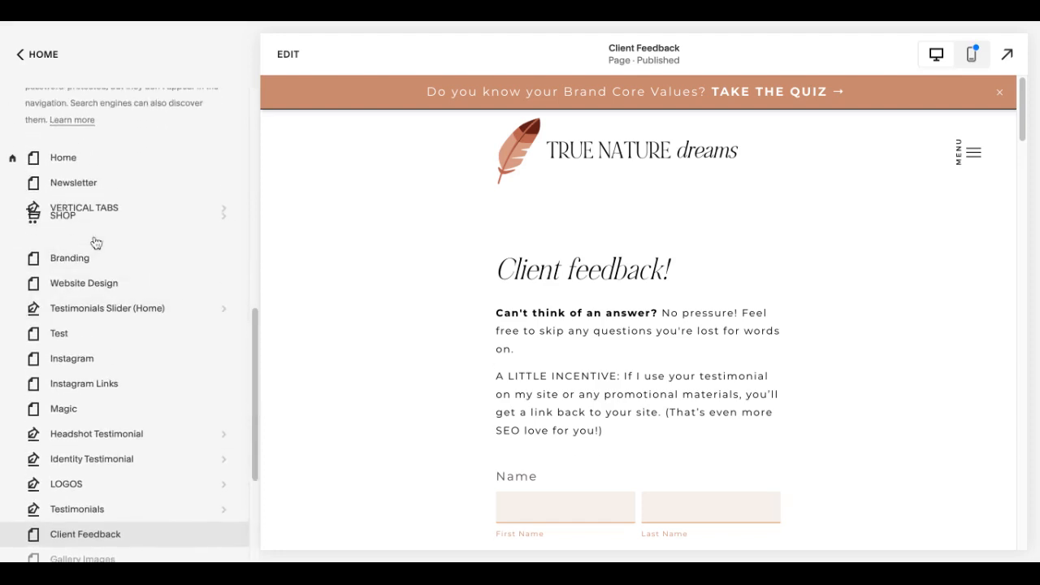
pyautogui.scroll(6, 95, 242)
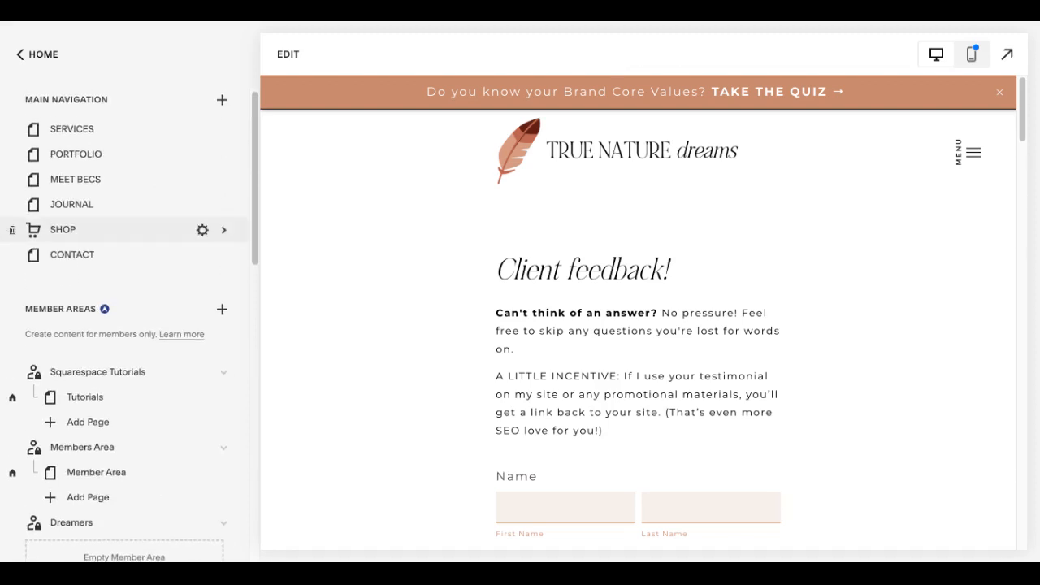
pyautogui.click(970, 162)
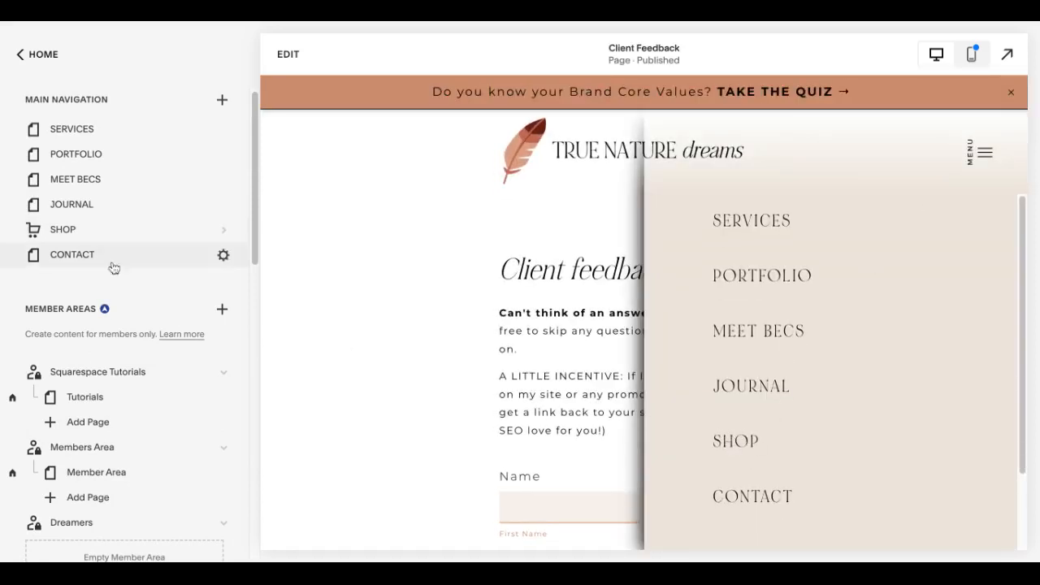
# Step: Move SHOP out of the main navigation to Not Linked, directly below Instagram, and check the site menu
pyautogui.moveTo(68, 232); pyautogui.dragTo(56, 486)
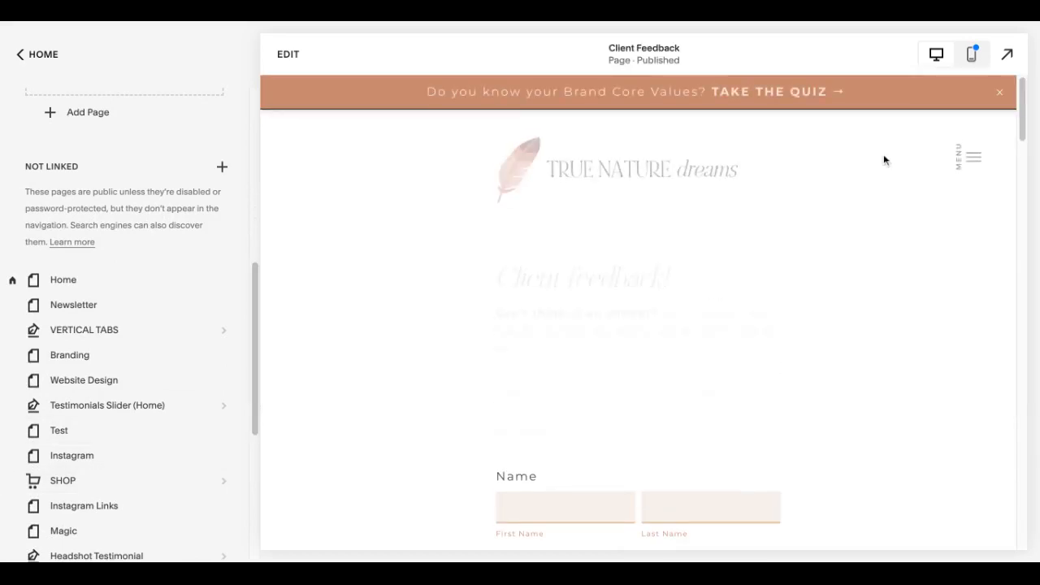
pyautogui.click(959, 162)
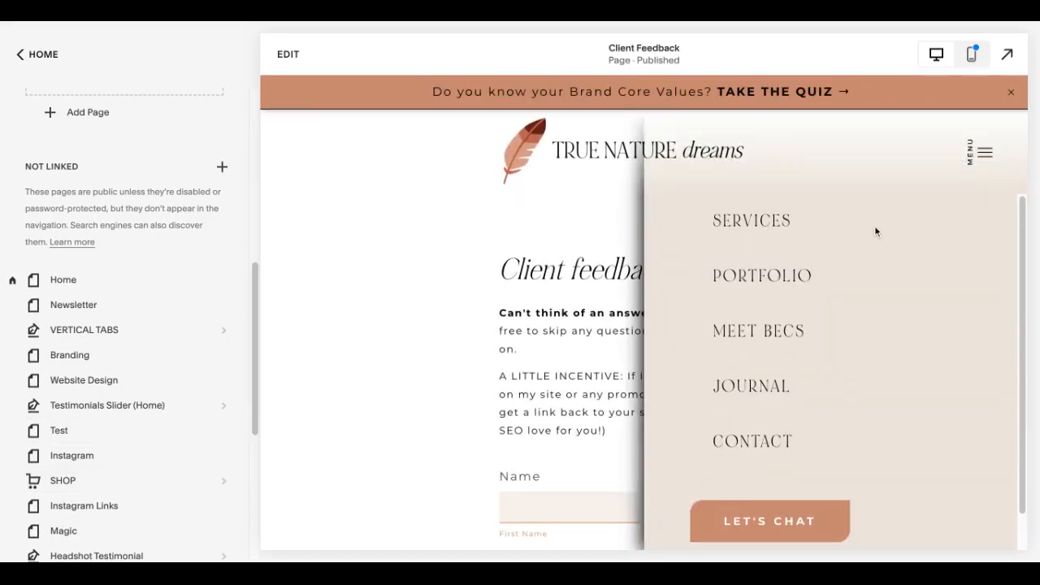
# Step: Duplicate the main navigation's about page (URL slug /about) from its page settings
pyautogui.scroll(10, 250, 296)
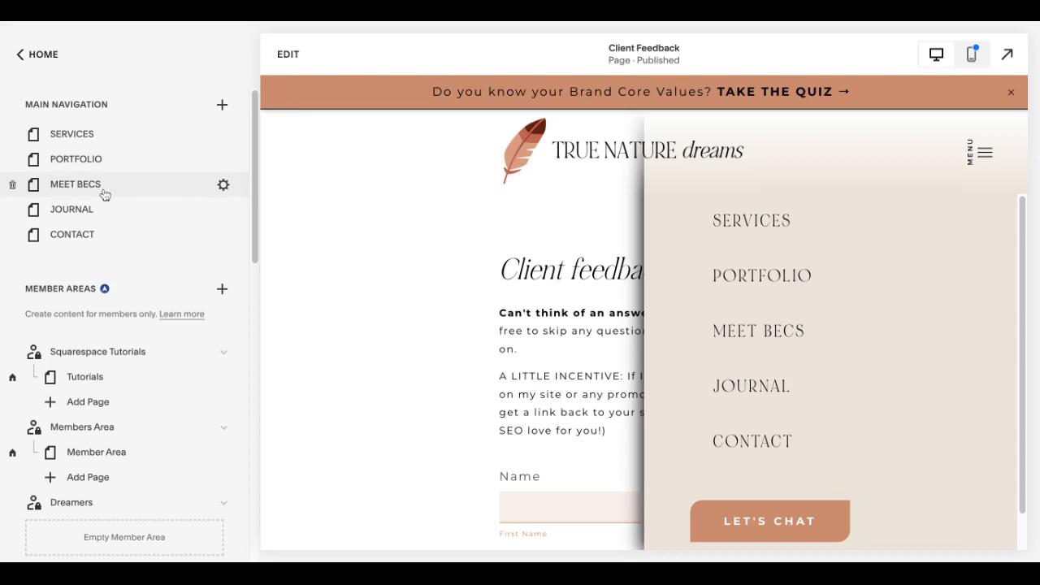
pyautogui.click(223, 186)
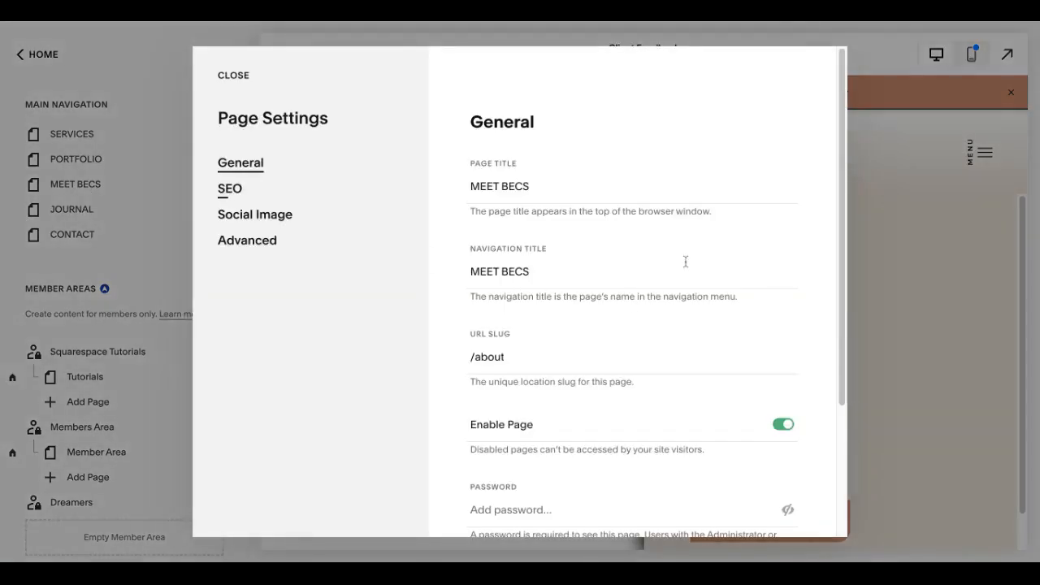
pyautogui.scroll(-3, 841, 183)
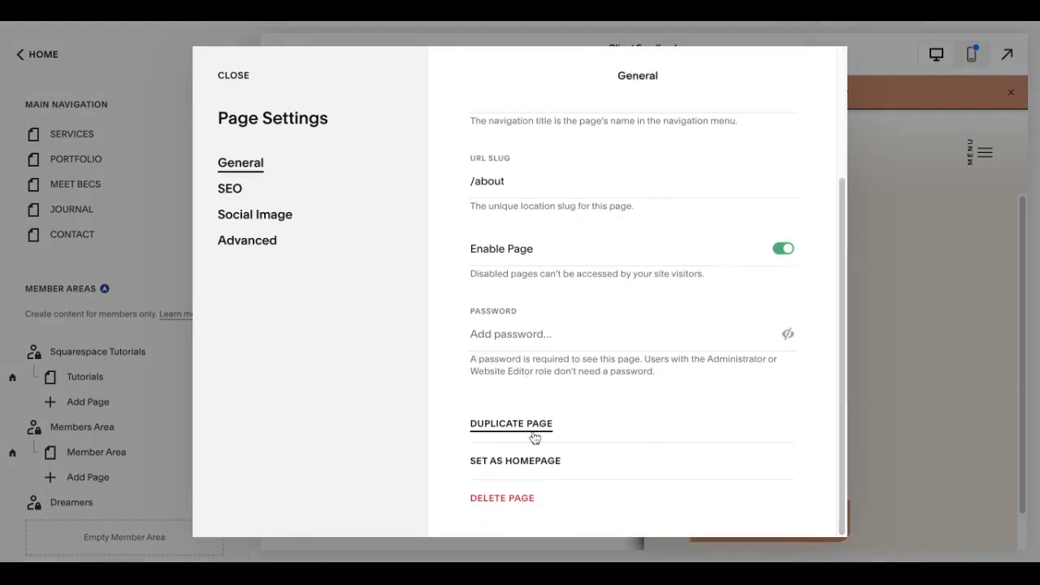
pyautogui.click(511, 423)
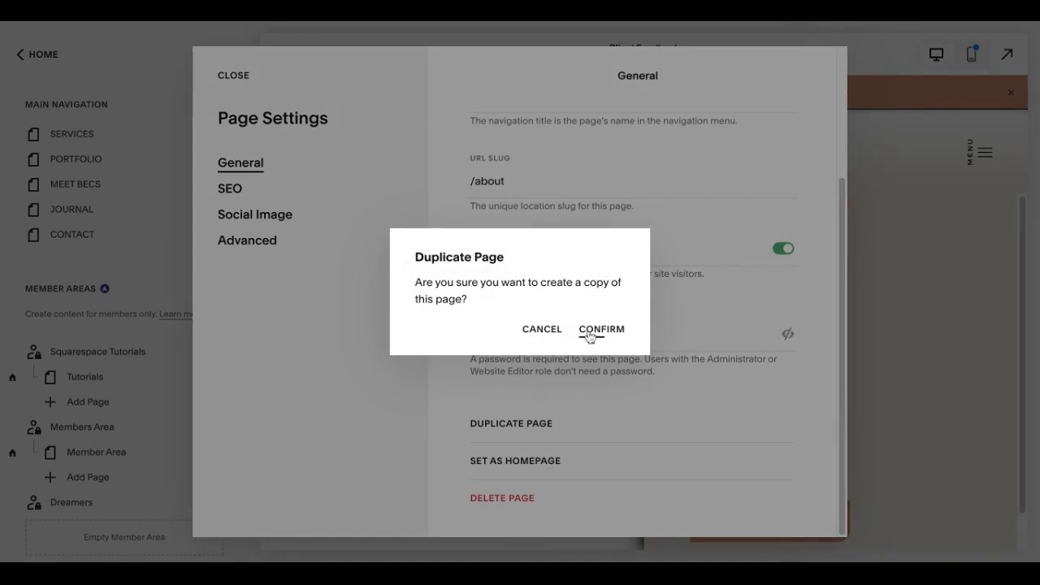
pyautogui.click(601, 330)
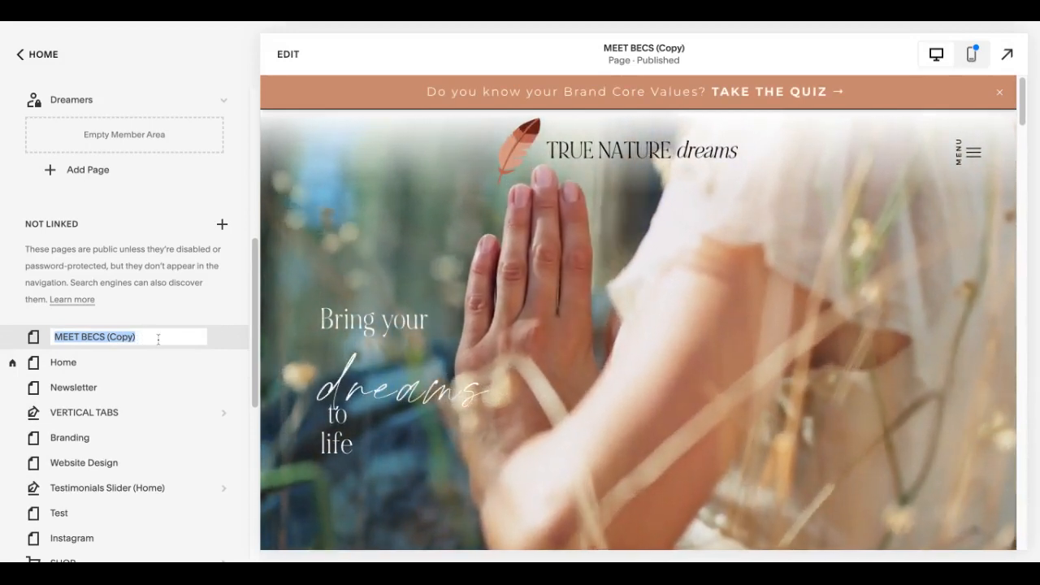
# Step: Rename the duplicated MEET BECS (Copy) page in Not Linked as "test page"
pyautogui.write('te')
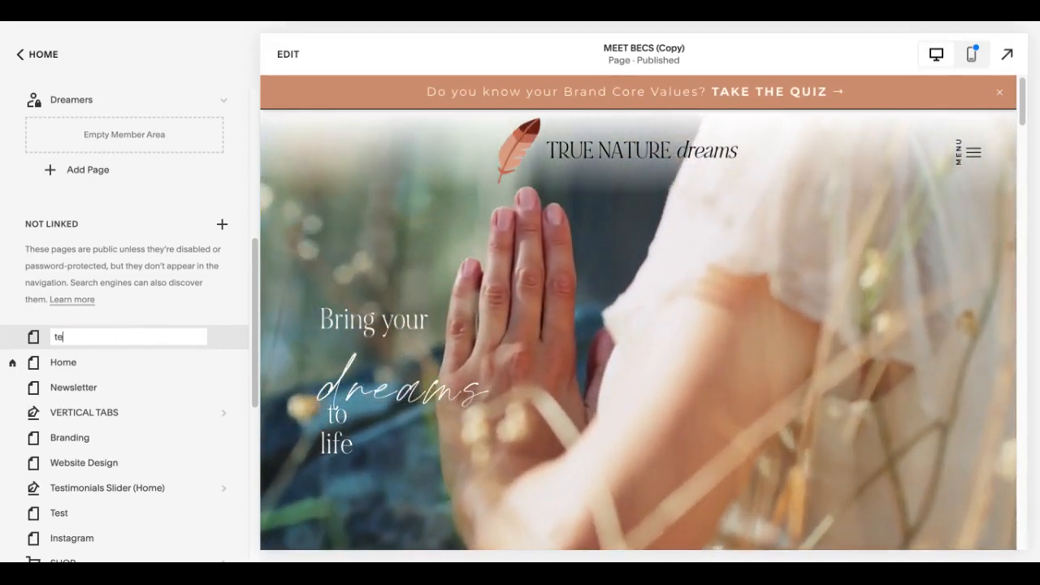
pyautogui.write('st page')
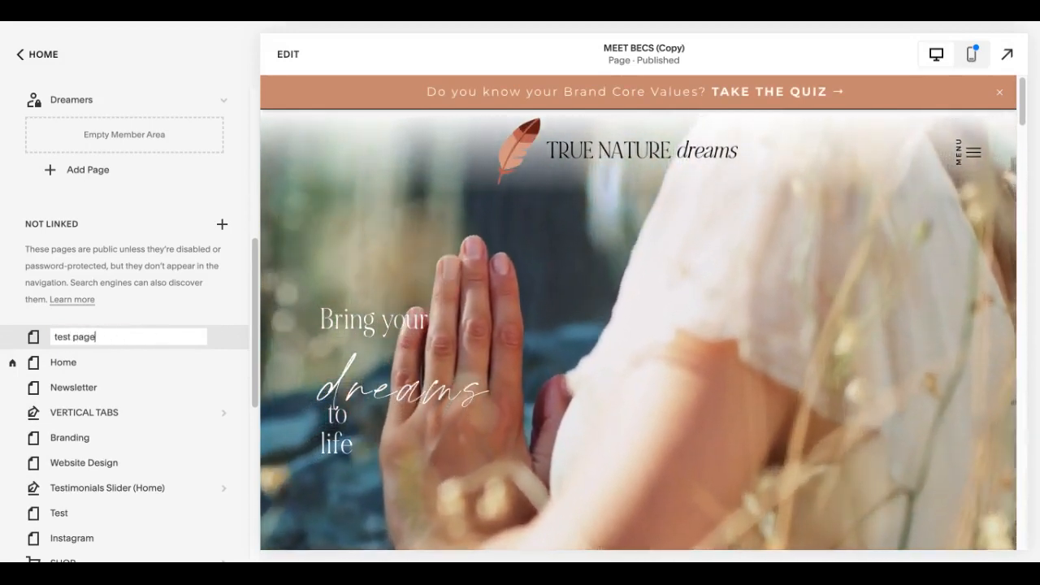
pyautogui.press('Return')
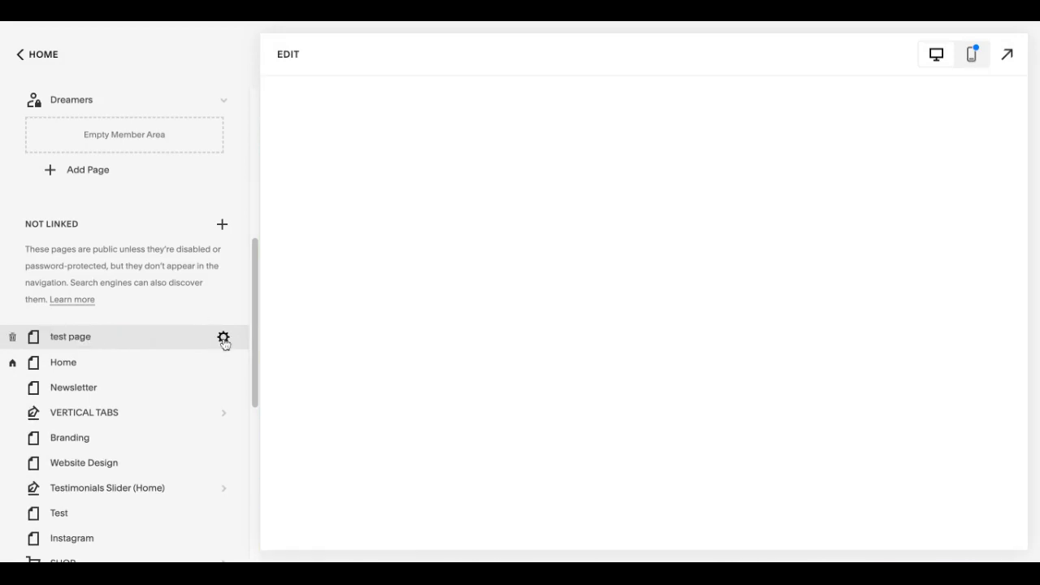
# Step: Review the test page's General, SEO, Social Image and Advanced page settings, then close them
pyautogui.click(223, 337)
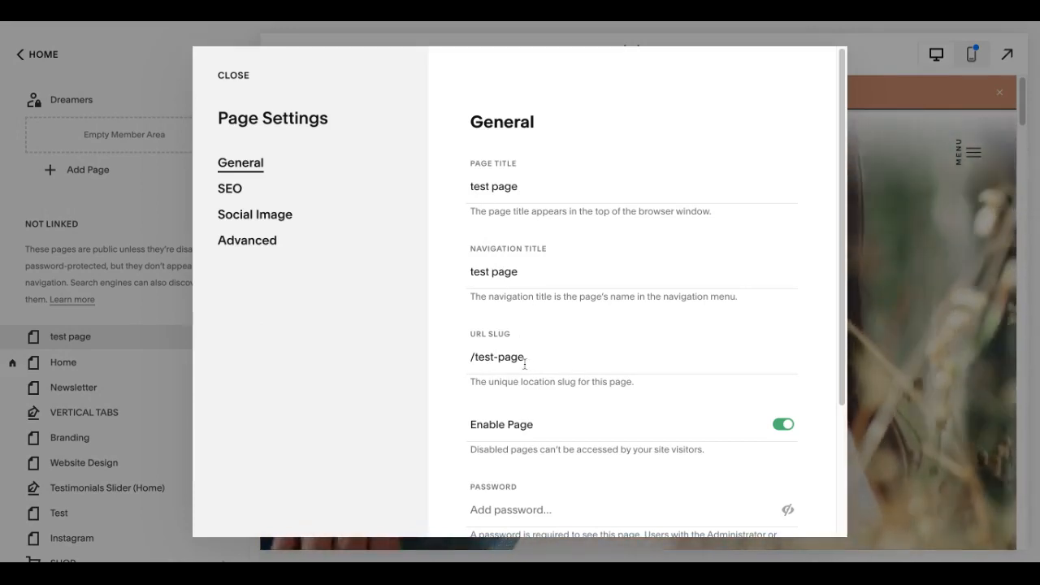
pyautogui.click(229, 192)
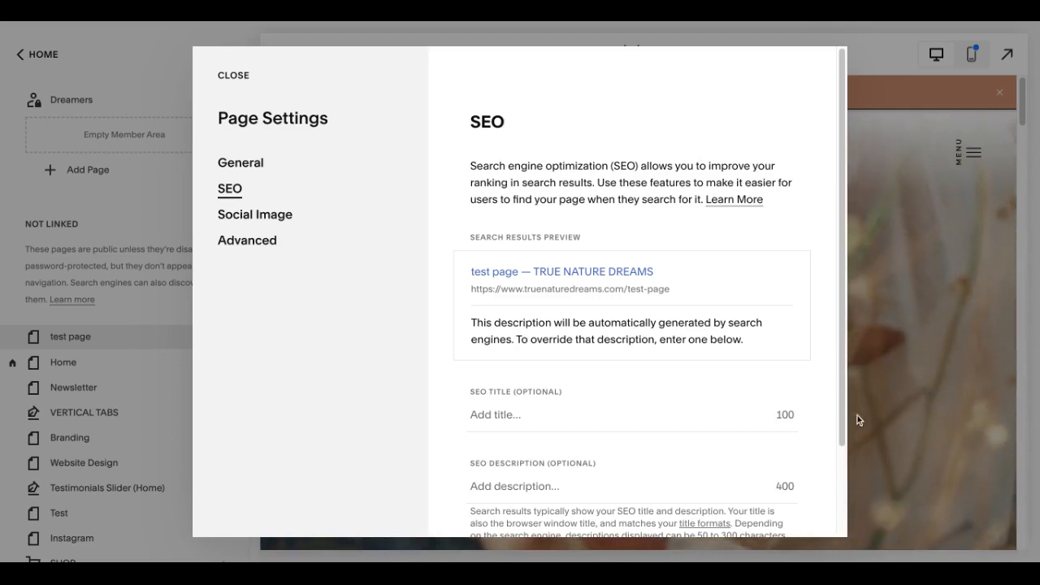
pyautogui.scroll(-2, 842, 417)
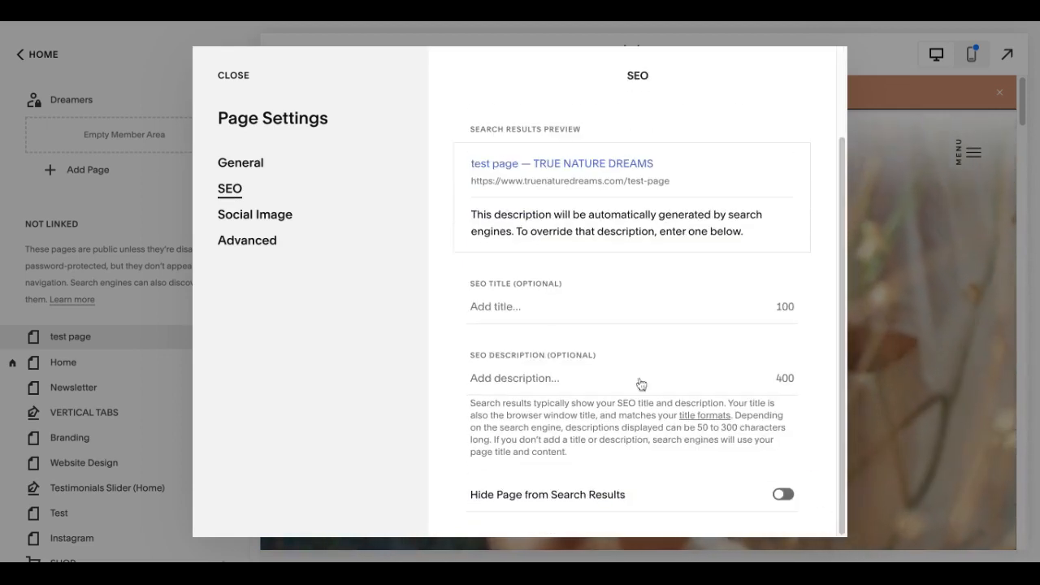
pyautogui.click(239, 216)
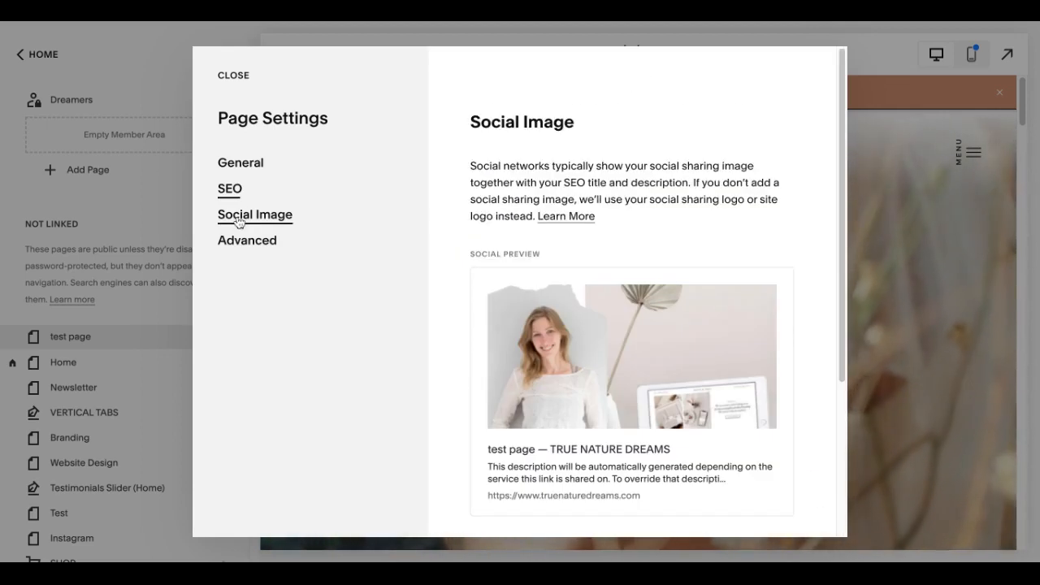
pyautogui.click(228, 241)
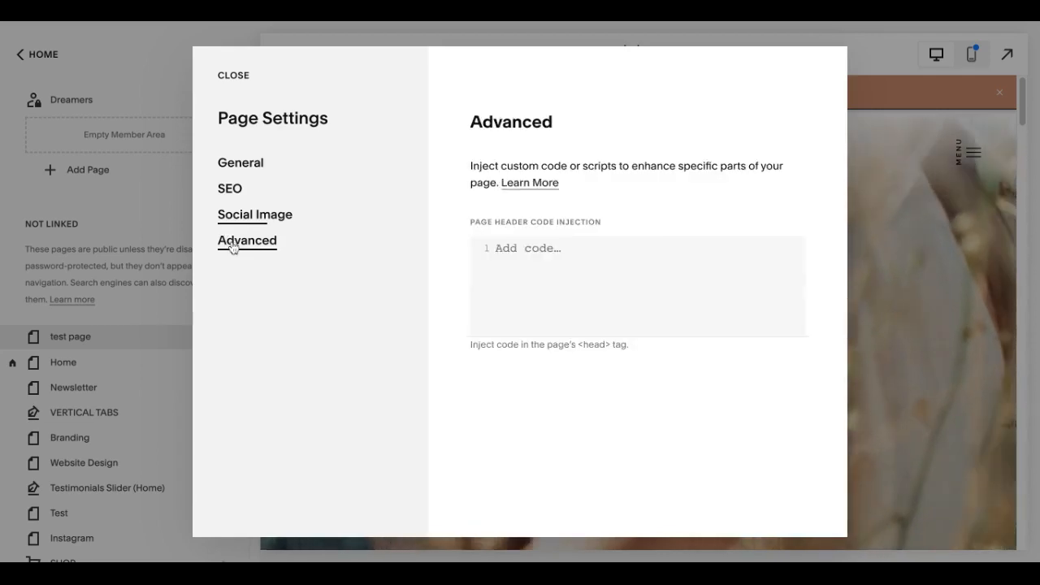
pyautogui.click(228, 216)
pyautogui.click(228, 190)
pyautogui.click(225, 167)
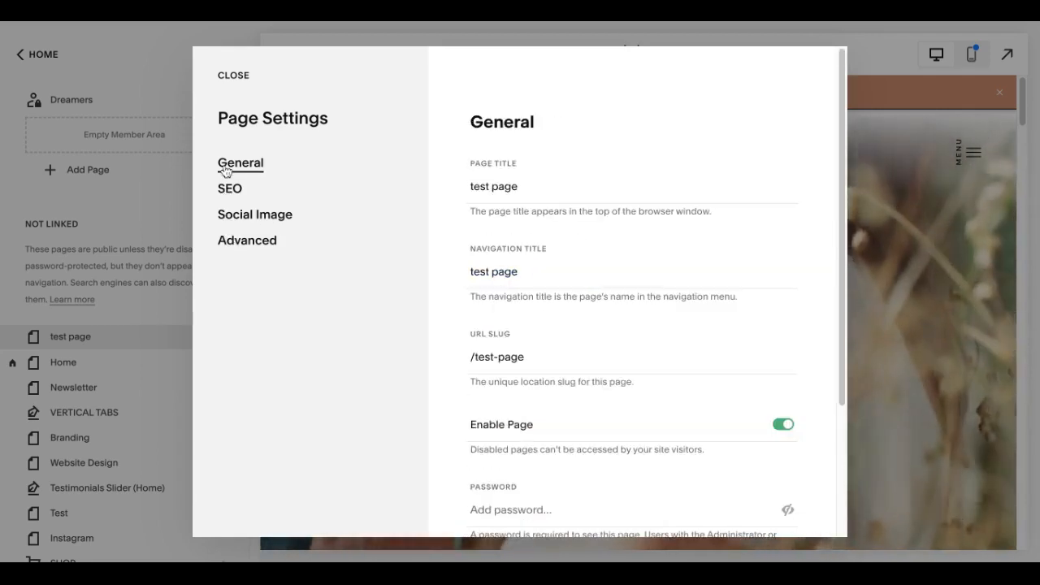
pyautogui.click(233, 75)
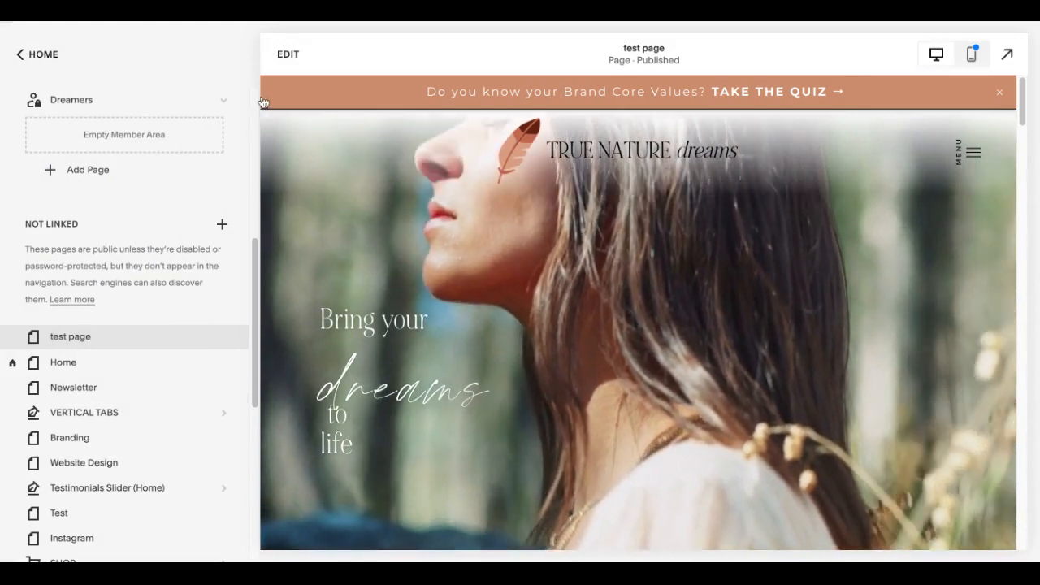
# Step: Open the test page for editing, look over its content and the "Hey, I'm Becs" text block, and exit editing
pyautogui.click(289, 57)
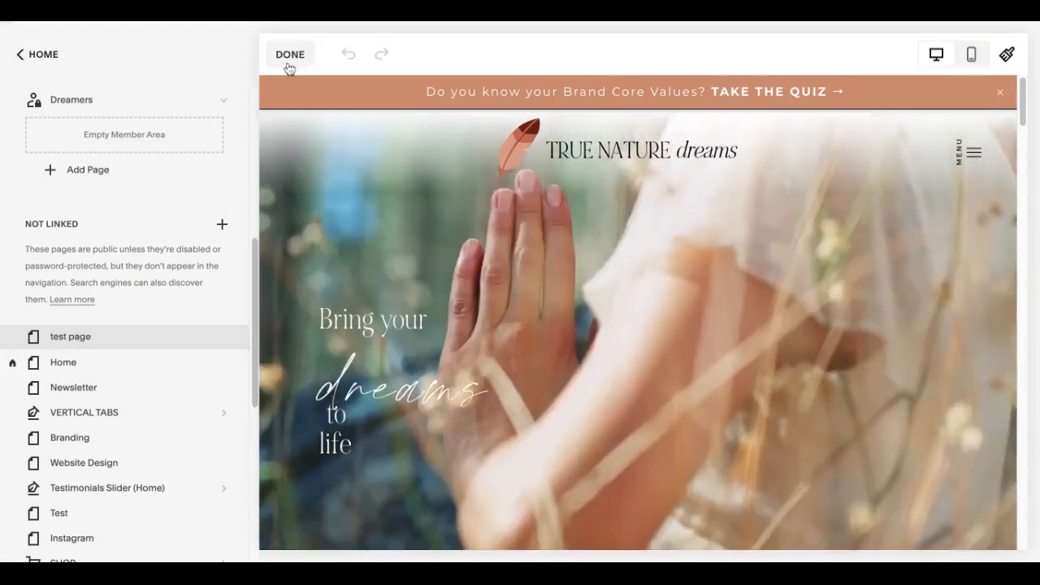
pyautogui.scroll(-6, 1016, 231)
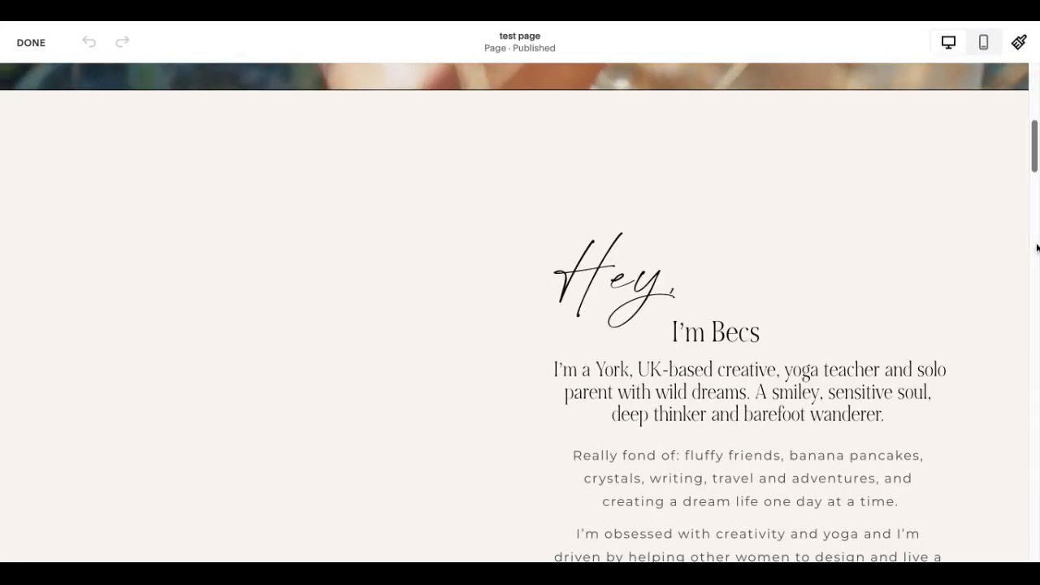
pyautogui.click(598, 295)
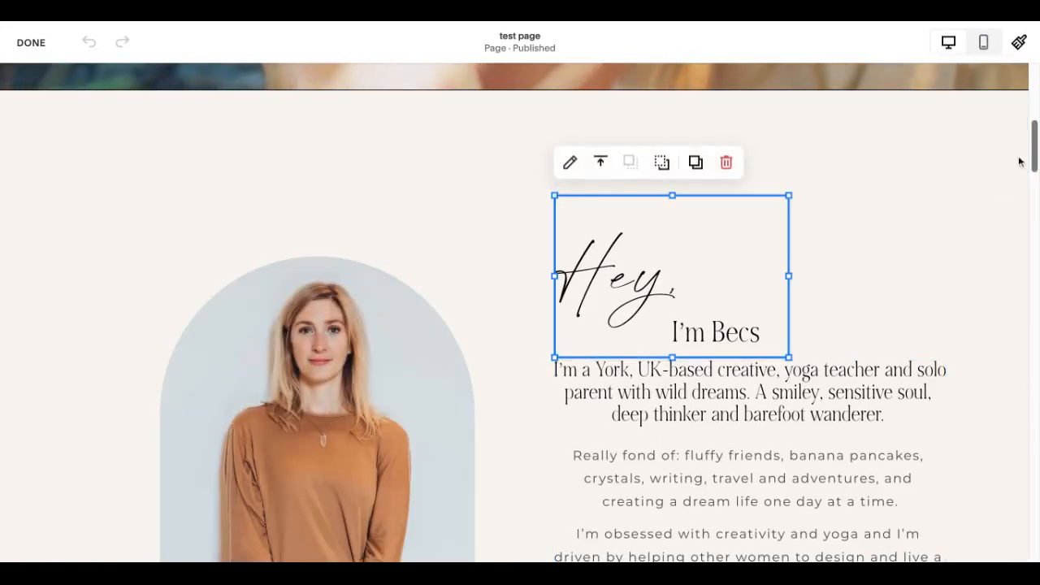
pyautogui.moveTo(1035, 153); pyautogui.dragTo(1021, 23)
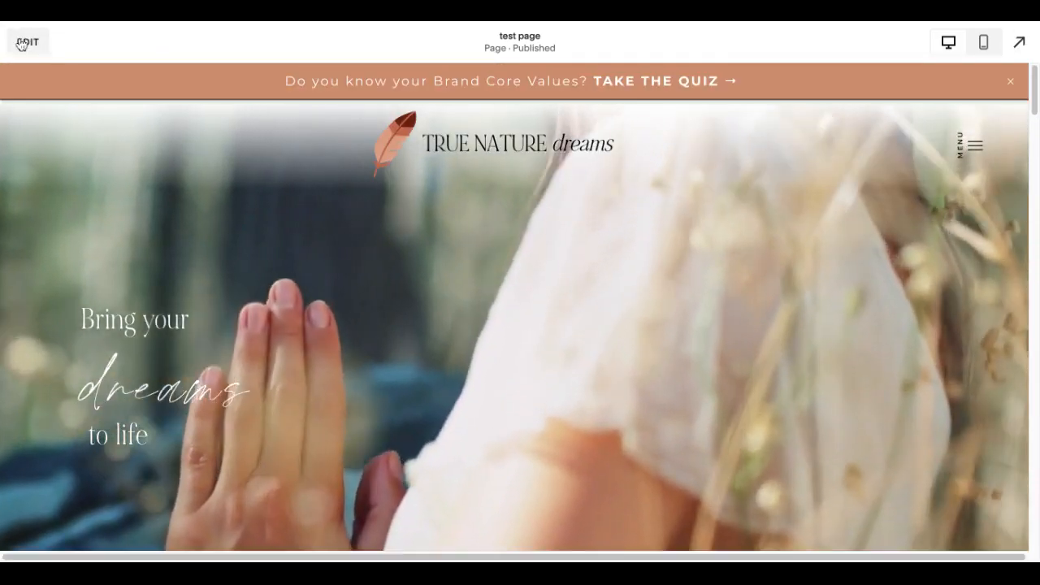
pyautogui.click(31, 42)
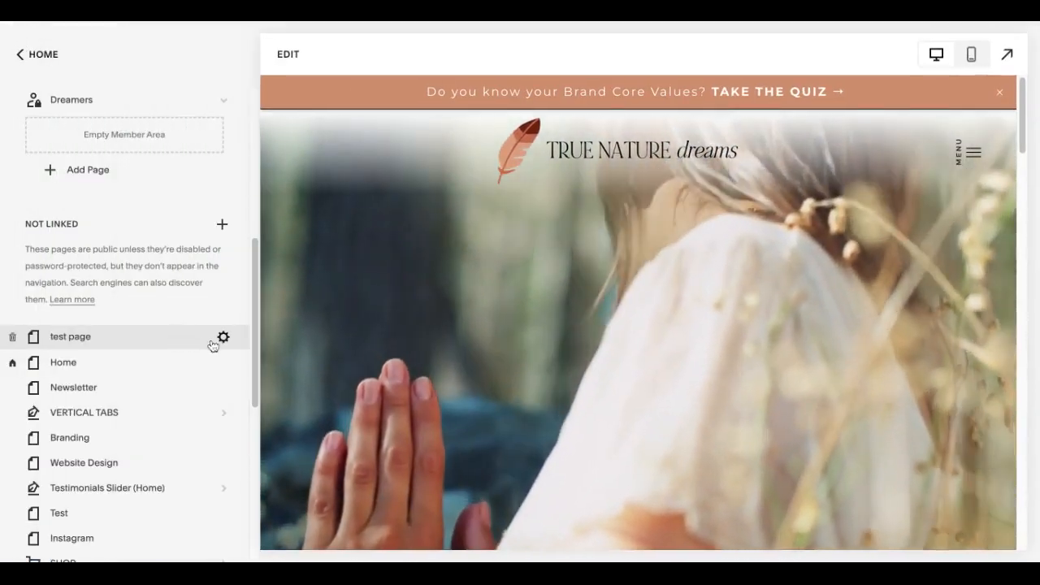
# Step: Recheck the test page's General settings and delete the page from Not Linked
pyautogui.click(224, 338)
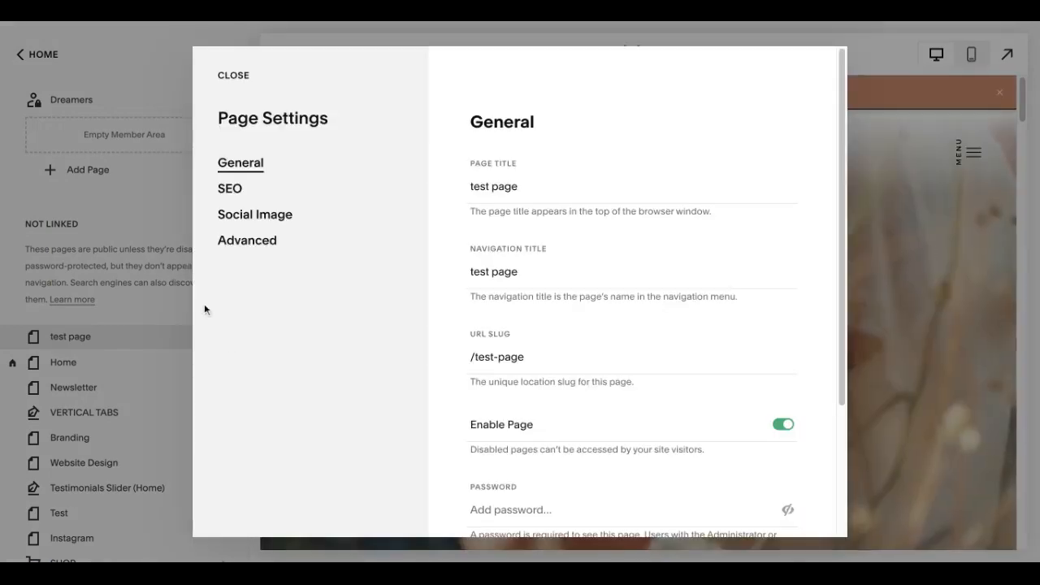
pyautogui.click(233, 74)
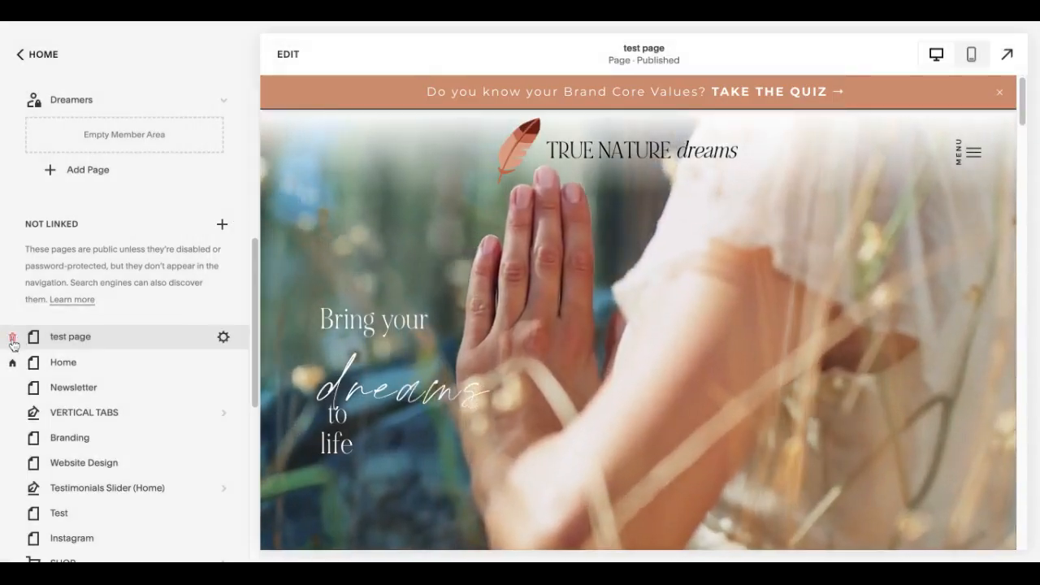
pyautogui.click(13, 341)
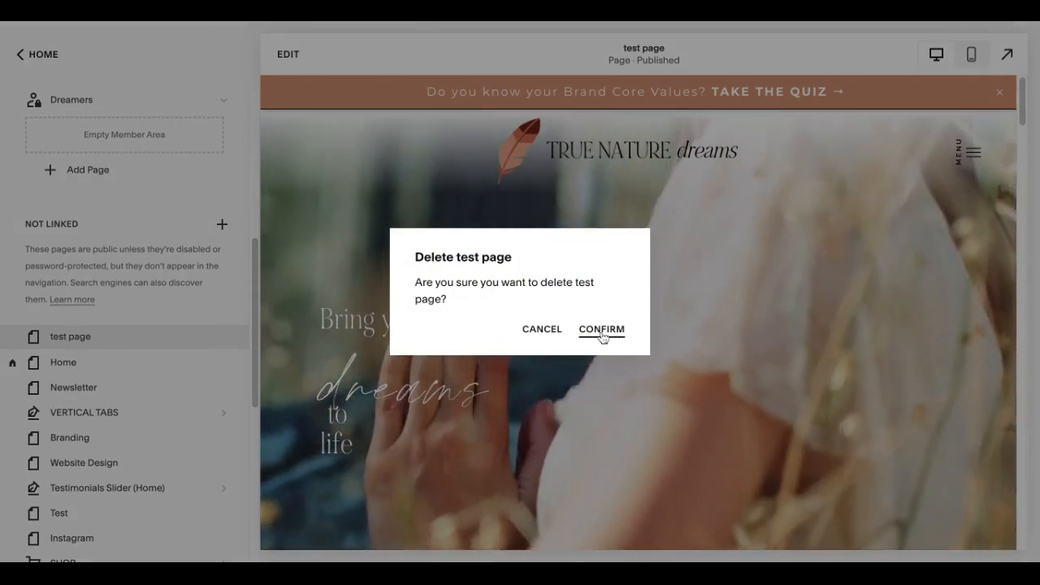
pyautogui.click(601, 329)
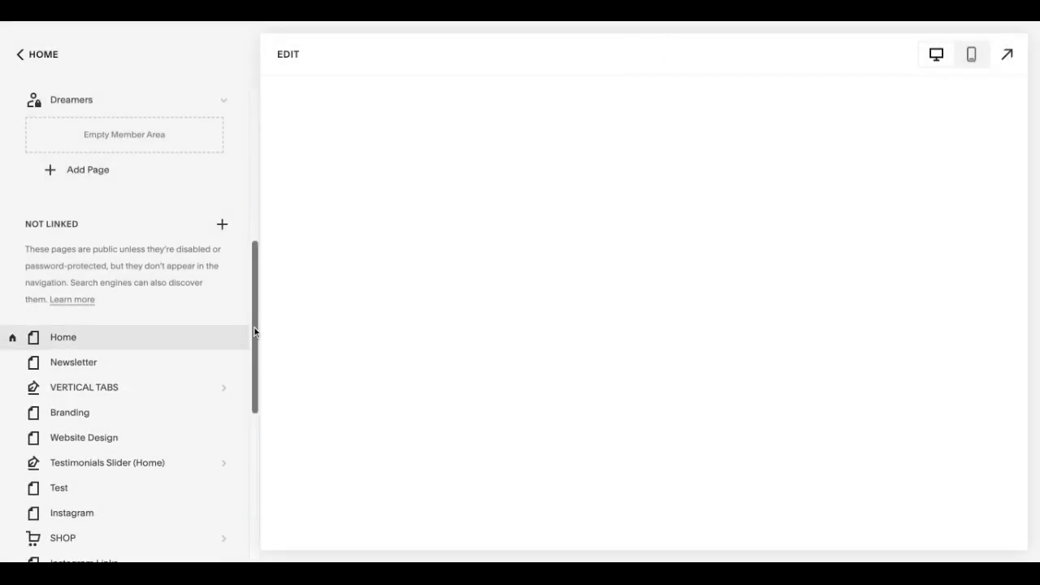
# Step: Browse the designer layouts for a new main navigation page, including About, Services, Gallery, Team, Contact and FAQs
pyautogui.scroll(5, 254, 331)
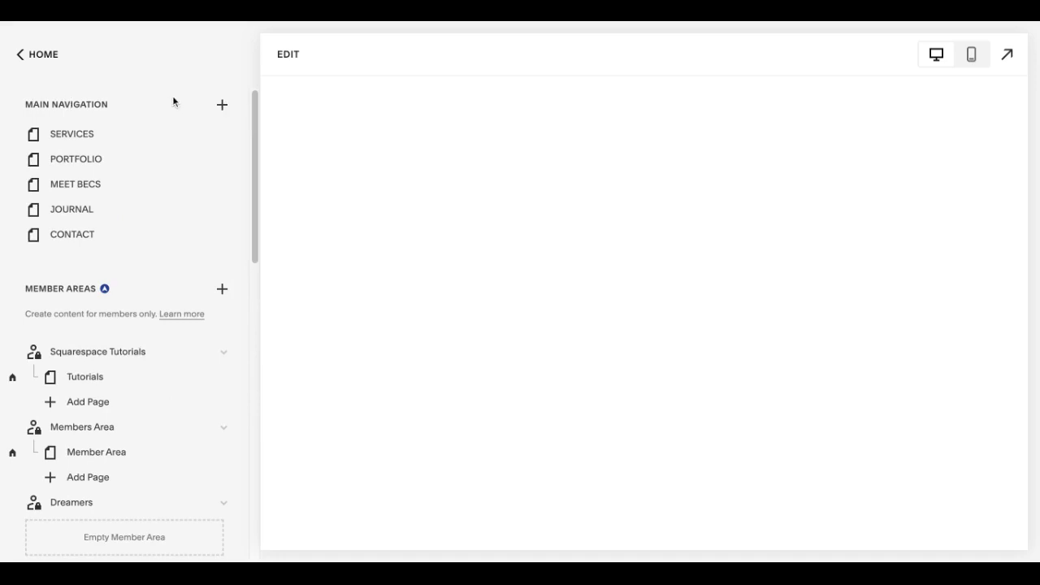
pyautogui.click(221, 107)
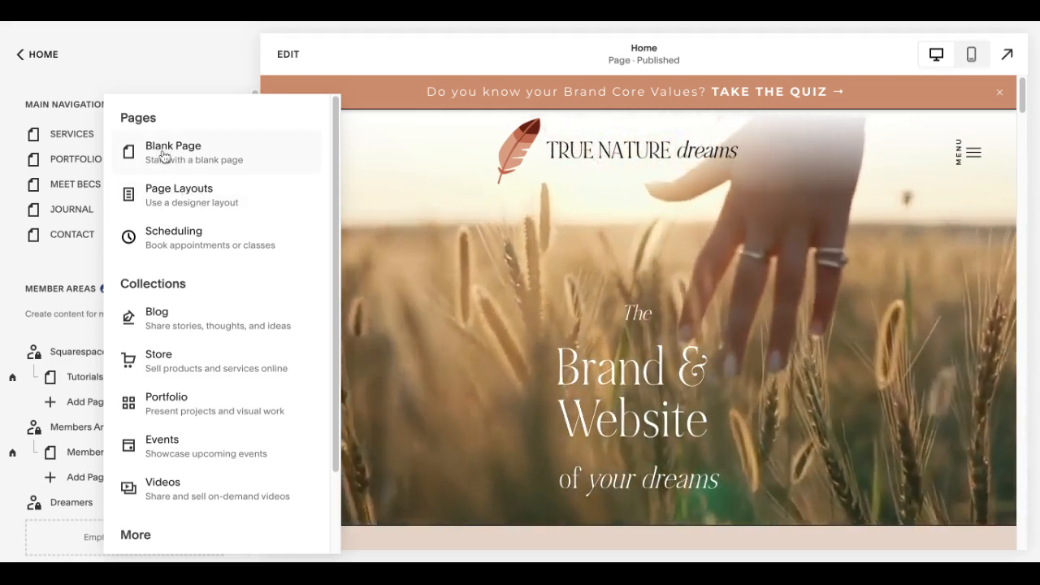
pyautogui.click(170, 197)
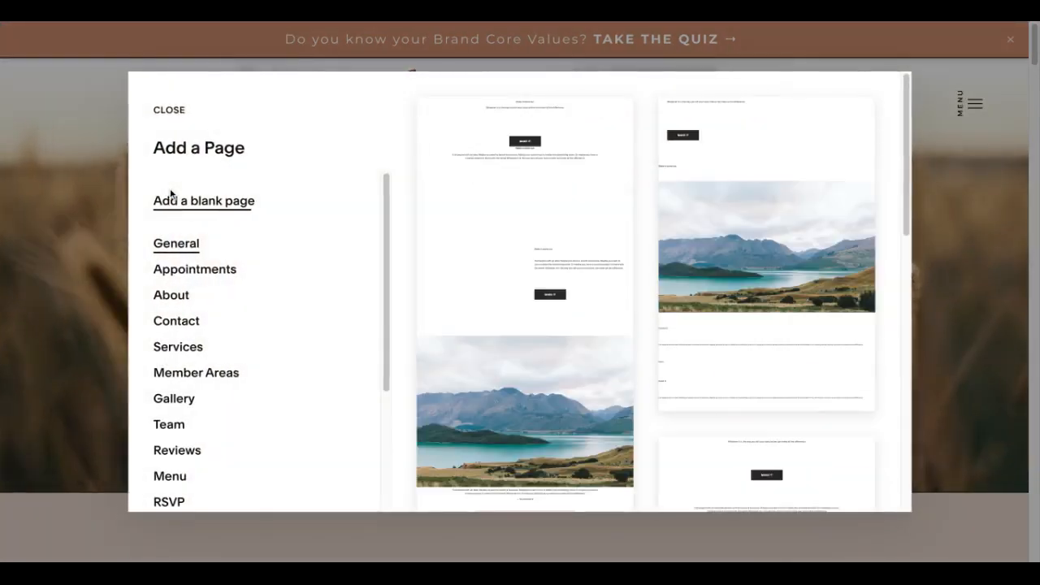
pyautogui.click(182, 301)
pyautogui.click(180, 349)
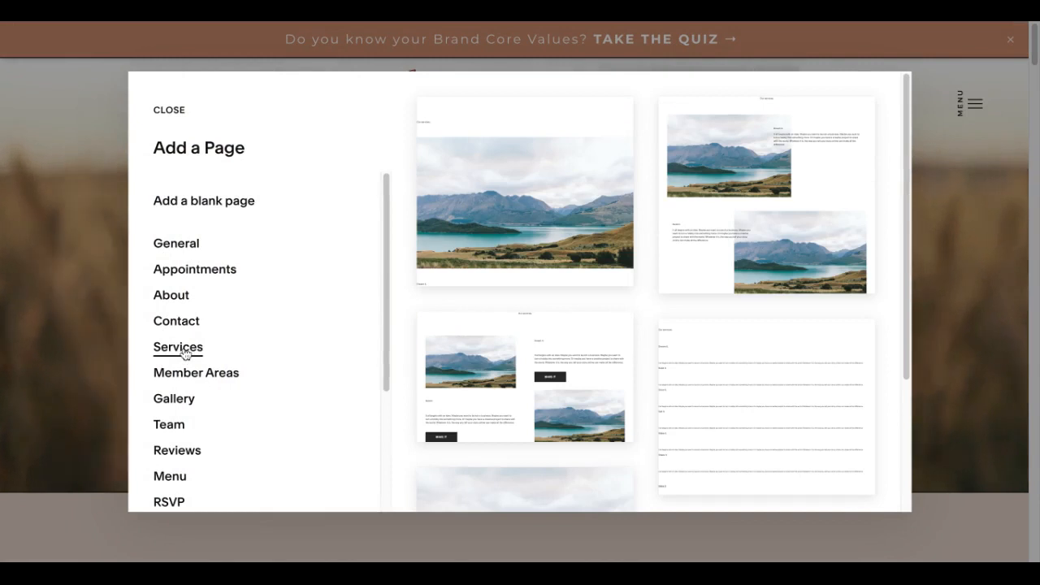
pyautogui.click(186, 399)
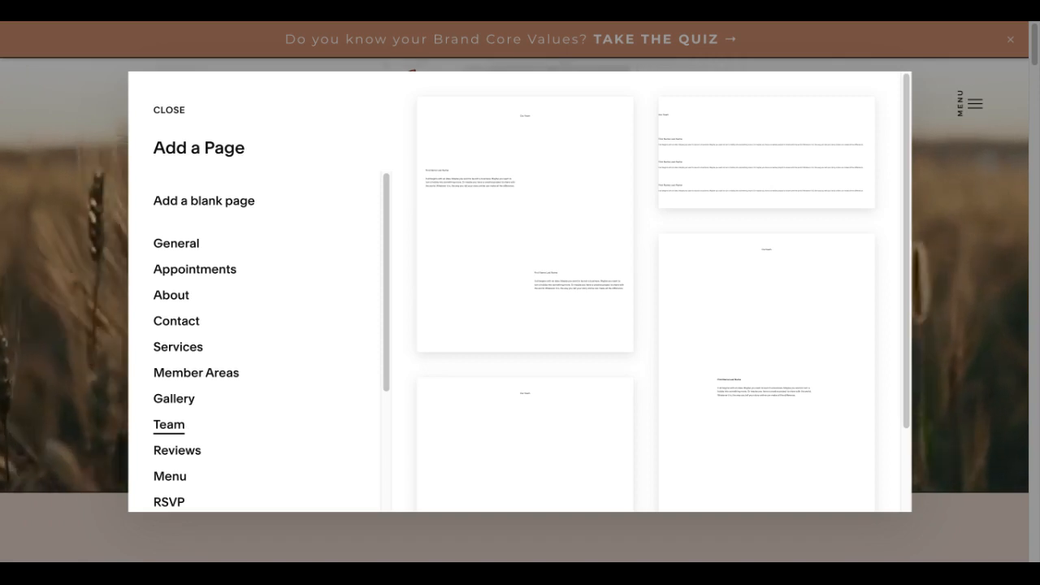
pyautogui.scroll(-1, 382, 377)
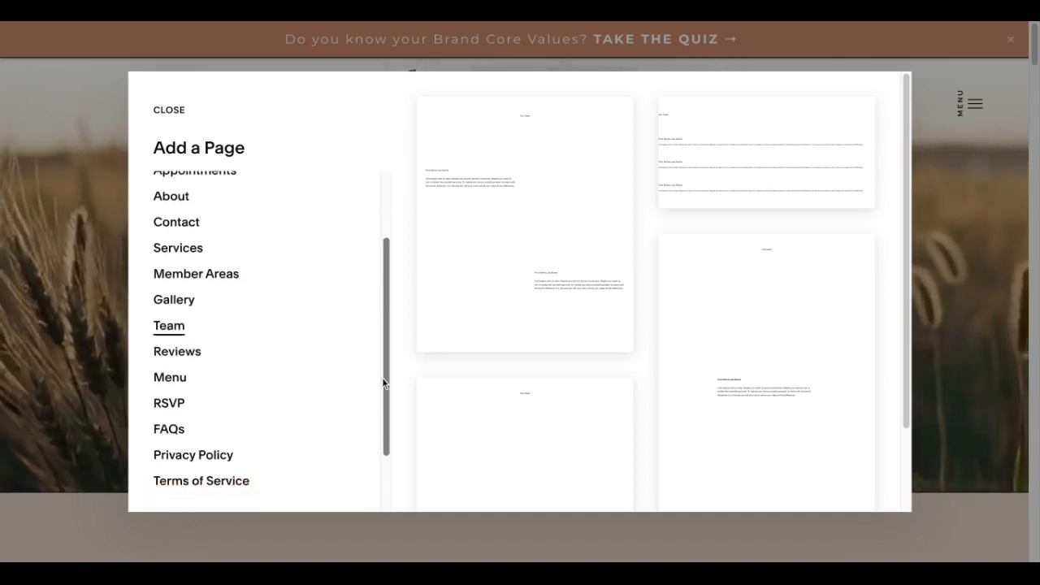
pyautogui.scroll(1, 382, 377)
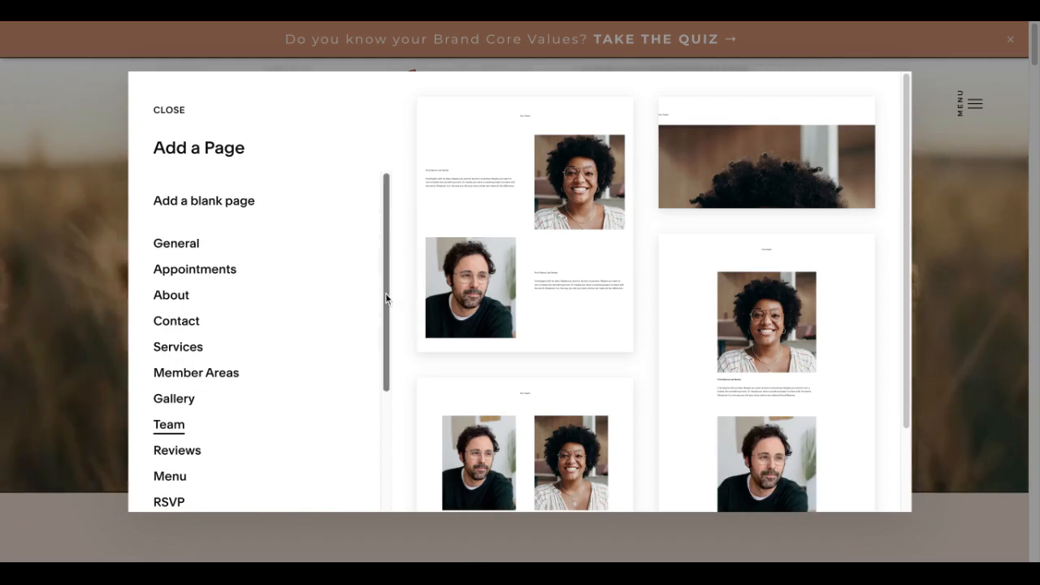
pyautogui.scroll(-1, 386, 297)
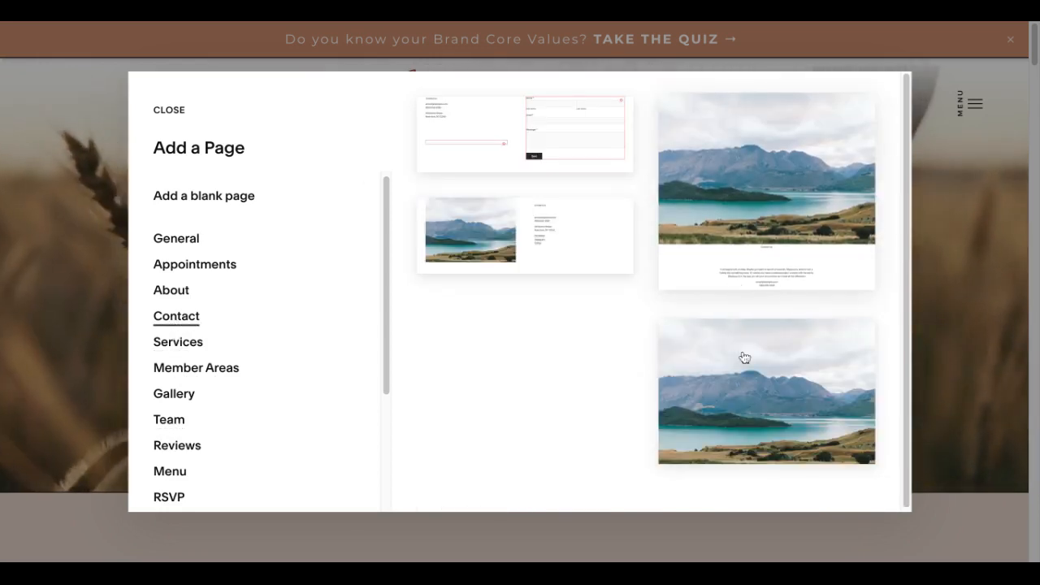
pyautogui.scroll(-1, 384, 457)
pyautogui.scroll(-3, 384, 453)
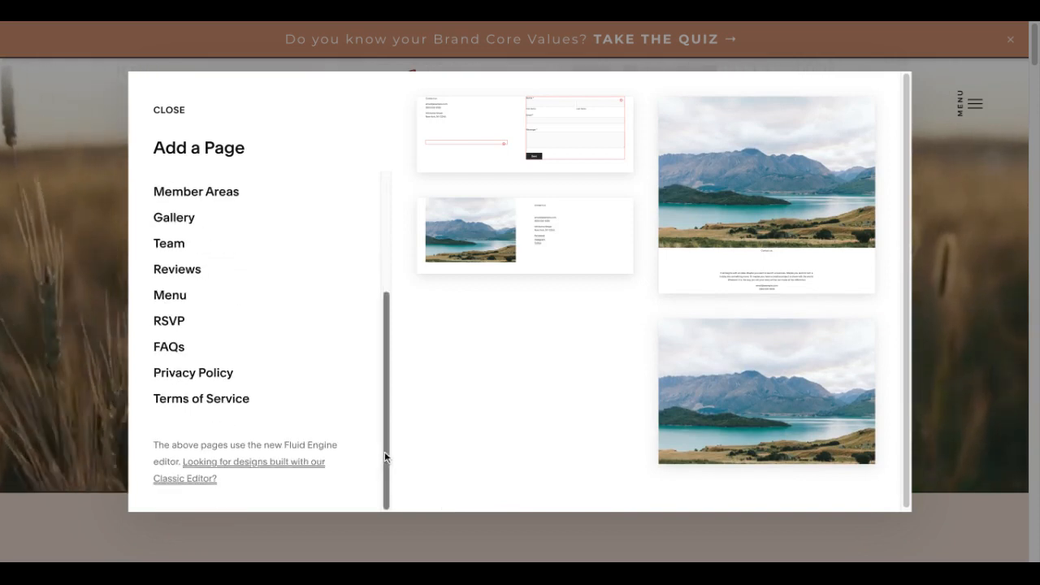
pyautogui.click(164, 348)
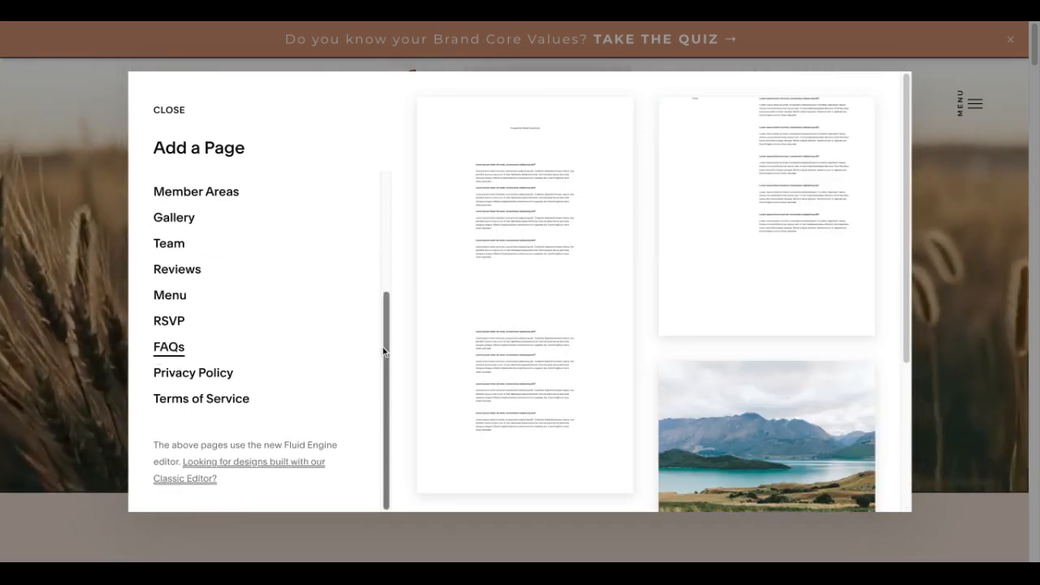
pyautogui.scroll(5, 385, 354)
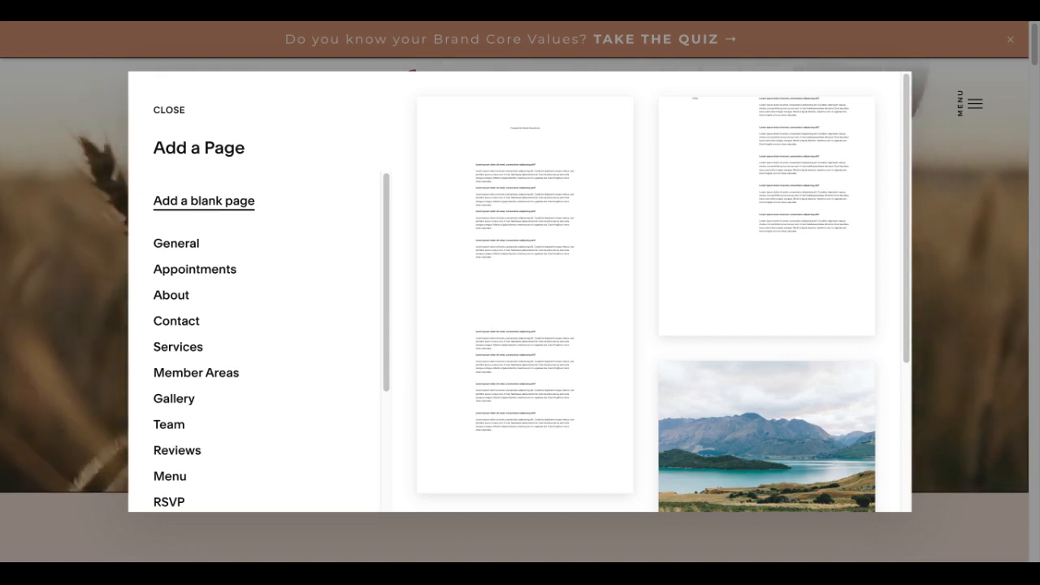
# Step: Add a blank page named Test to the main navigation above SERVICES and check the site menu
pyautogui.click(174, 209)
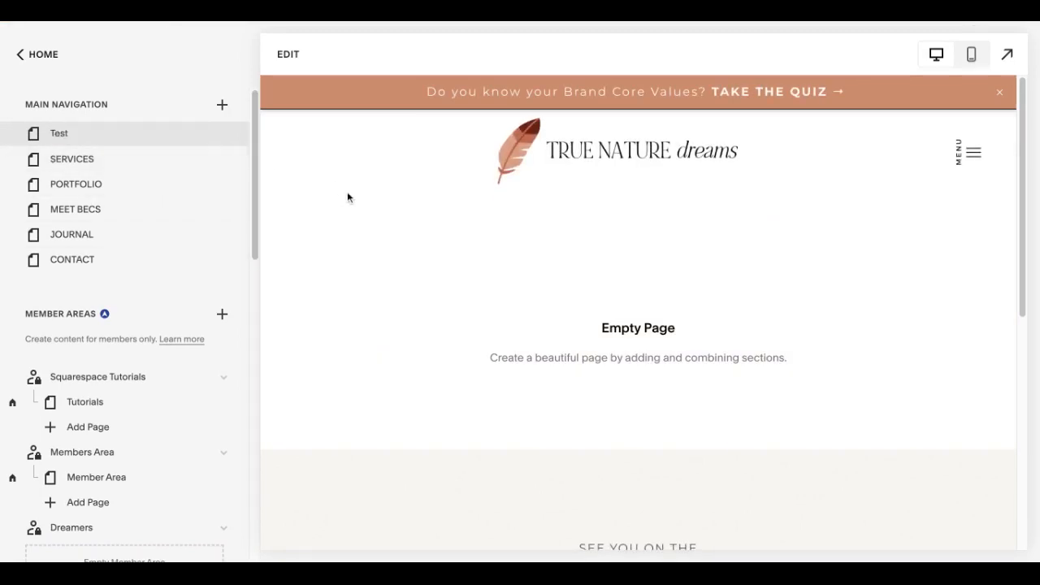
pyautogui.click(59, 138)
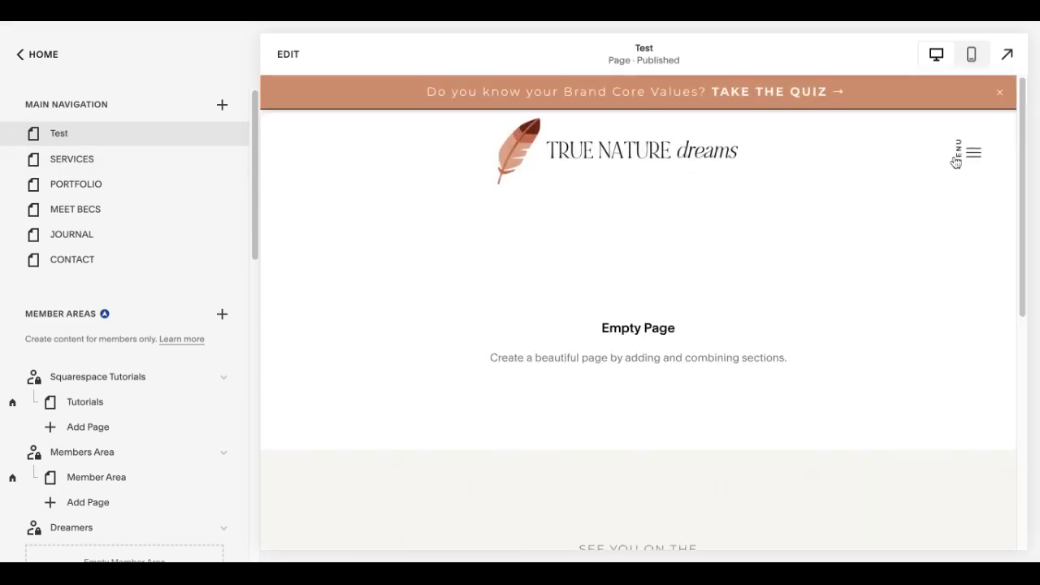
pyautogui.click(957, 161)
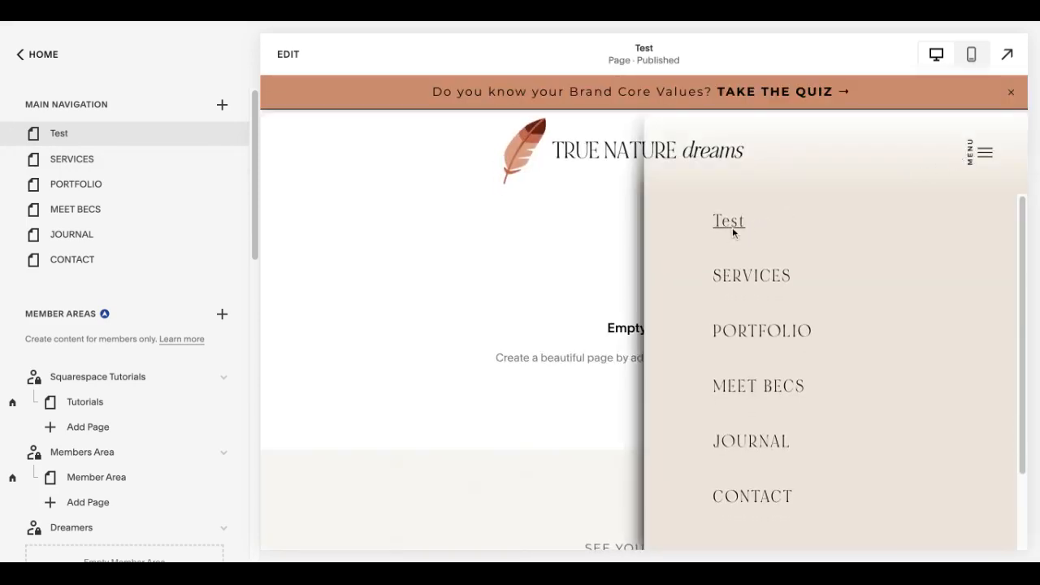
# Step: Move the Test page from the main navigation to the start of Not Linked, and delete it there
pyautogui.moveTo(57, 138); pyautogui.dragTo(59, 313)
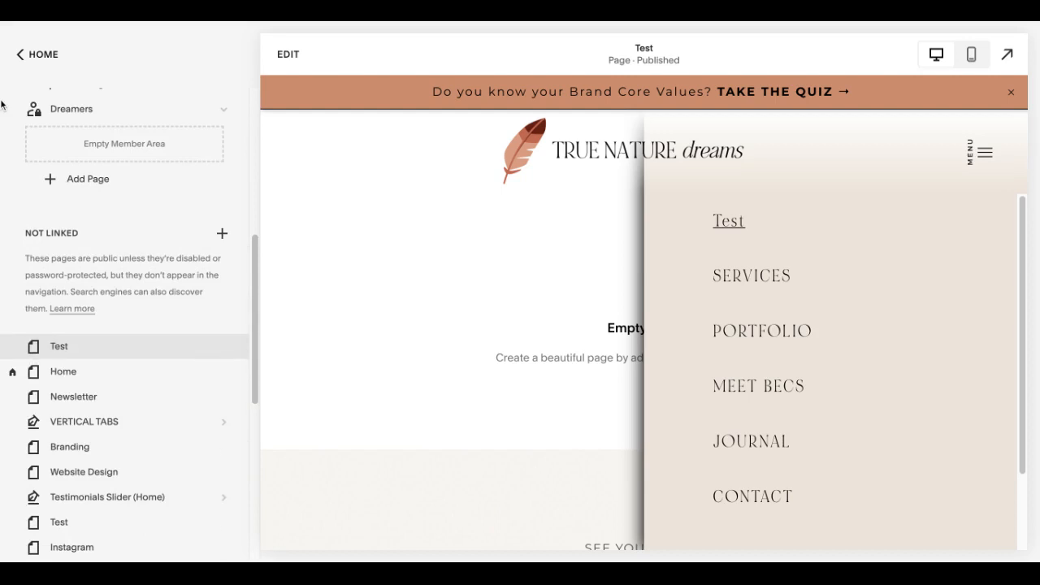
pyautogui.click(12, 350)
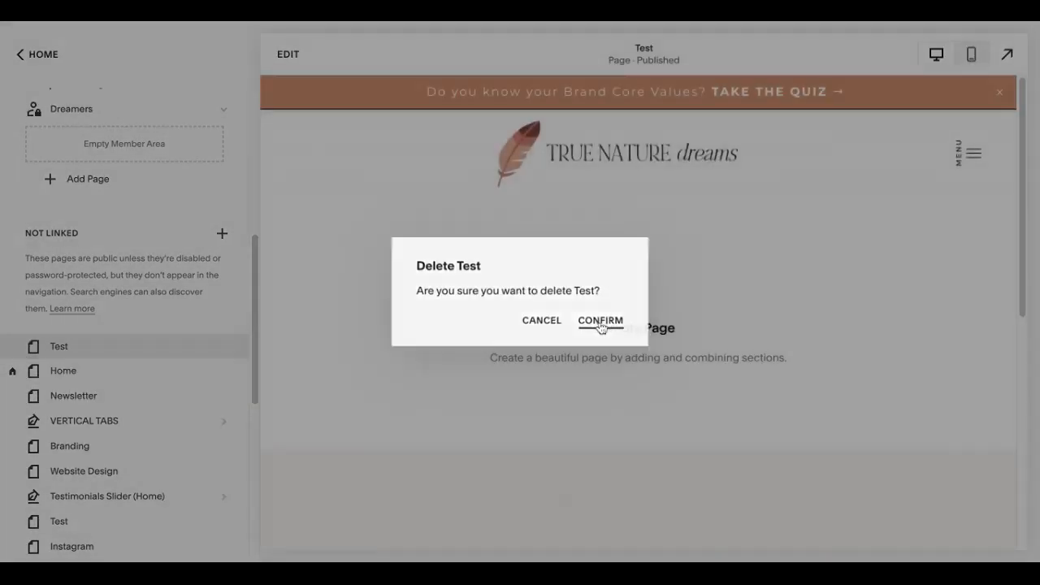
pyautogui.click(602, 320)
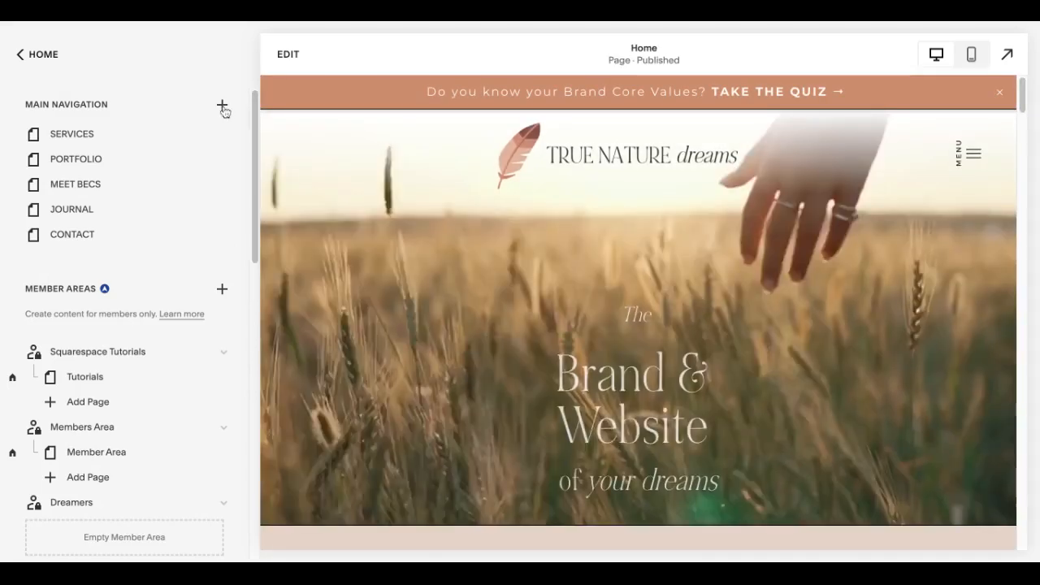
# Step: Add a blog collection to the main navigation using the layout that shows posts in three columns
pyautogui.click(222, 105)
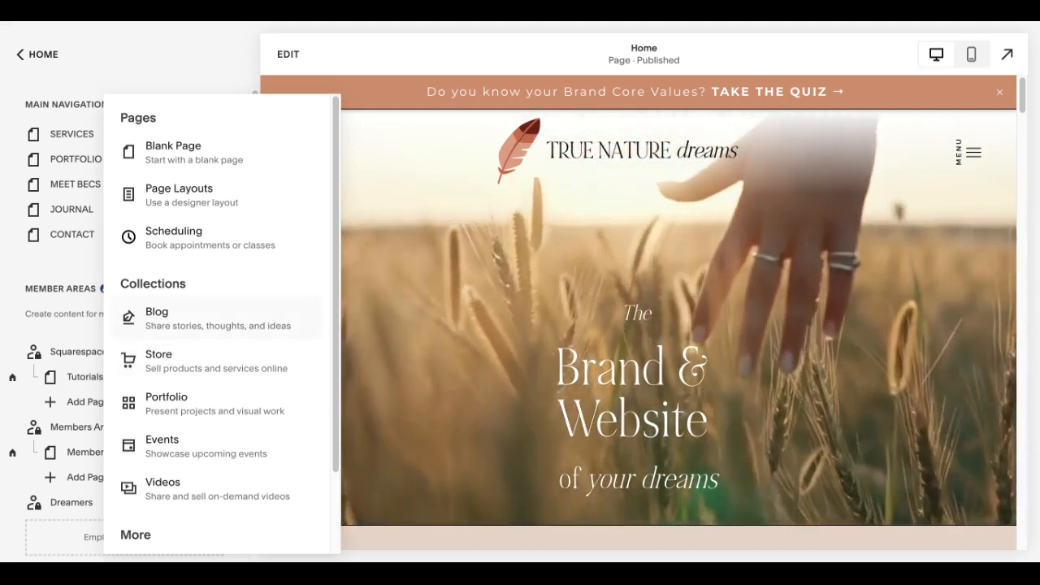
pyautogui.click(176, 321)
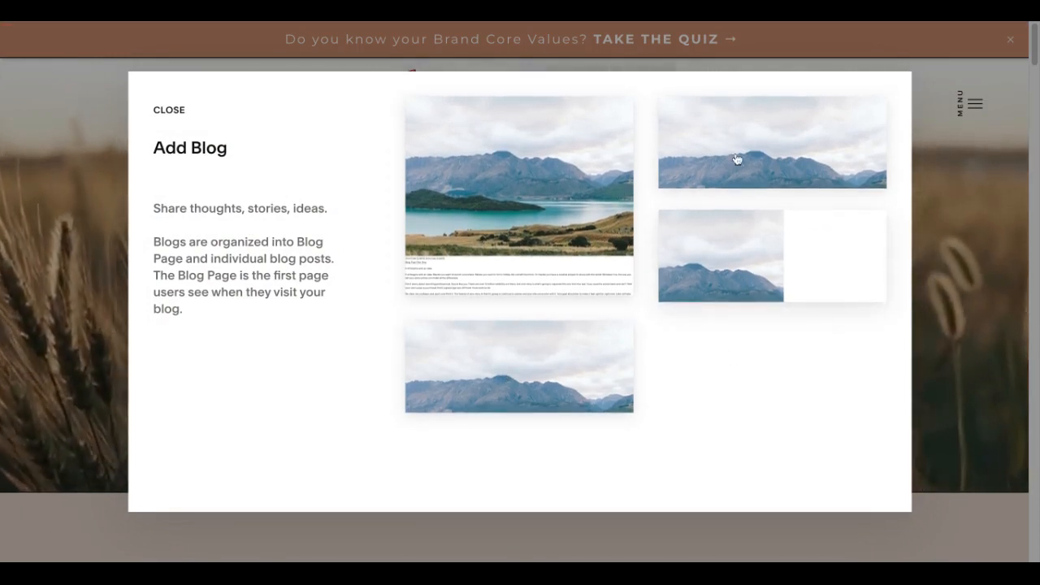
pyautogui.click(738, 159)
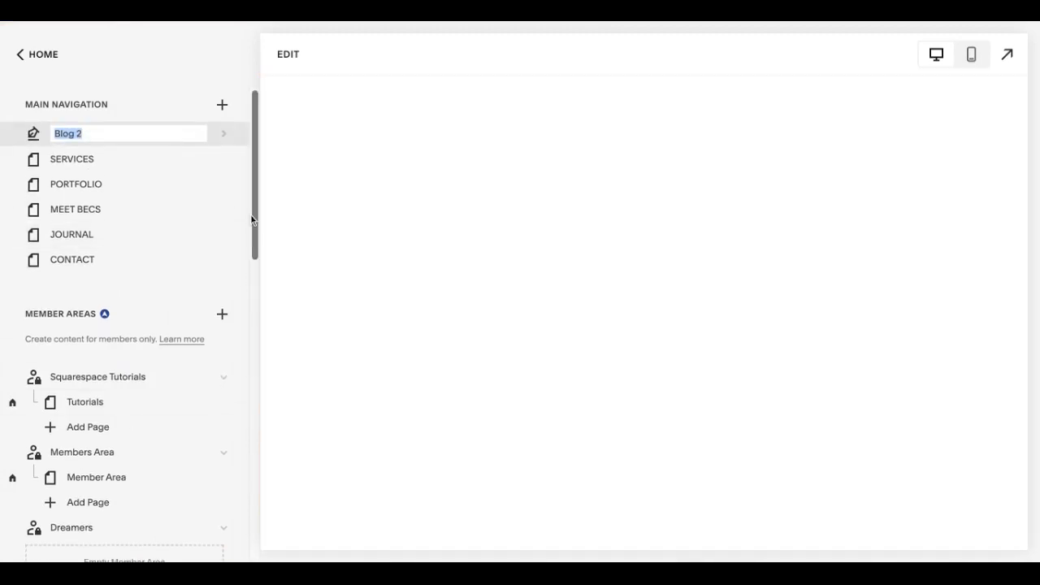
# Step: Examine the new blog's sample post layout and its list of posts, and return to the page list
pyautogui.scroll(-3, 251, 222)
pyautogui.scroll(3, 251, 222)
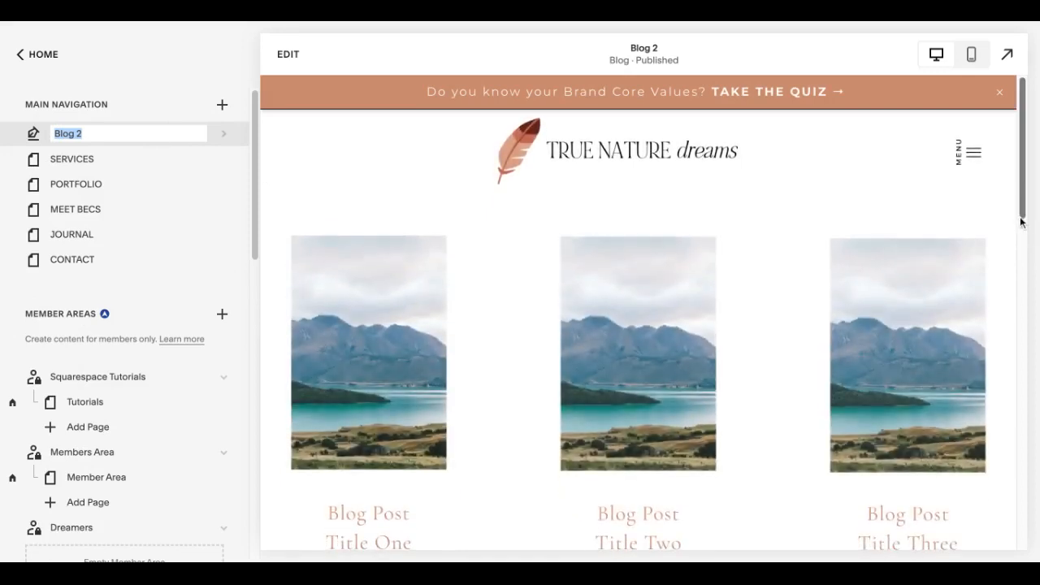
pyautogui.scroll(-3, 690, 313)
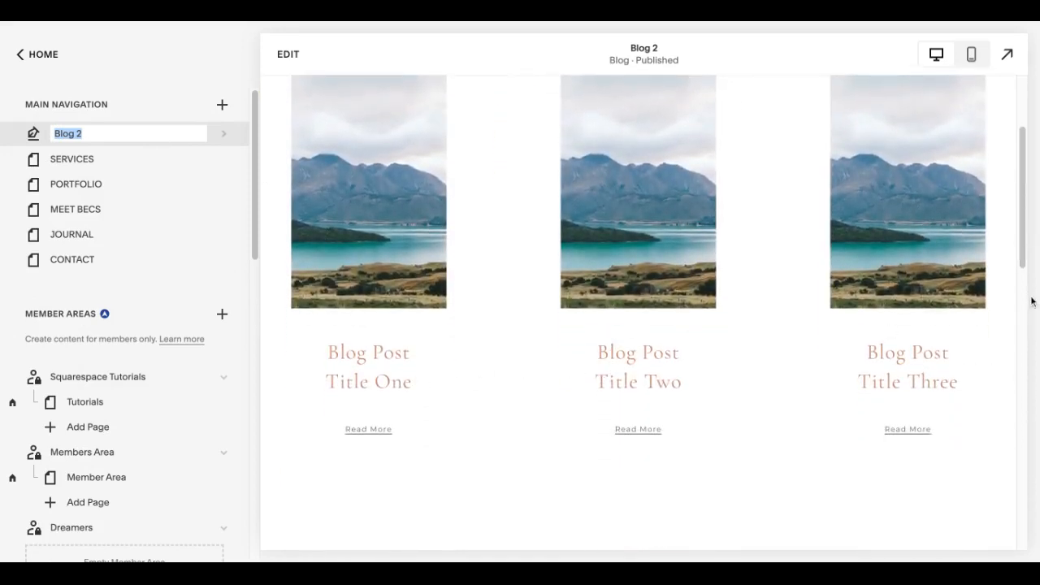
pyautogui.scroll(-4, 1022, 260)
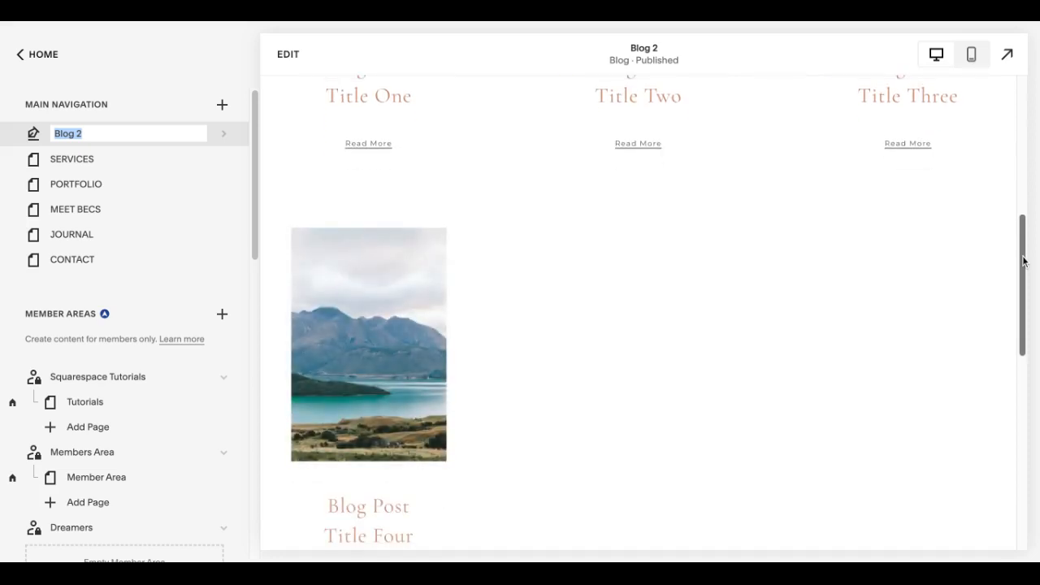
pyautogui.scroll(5, 414, 188)
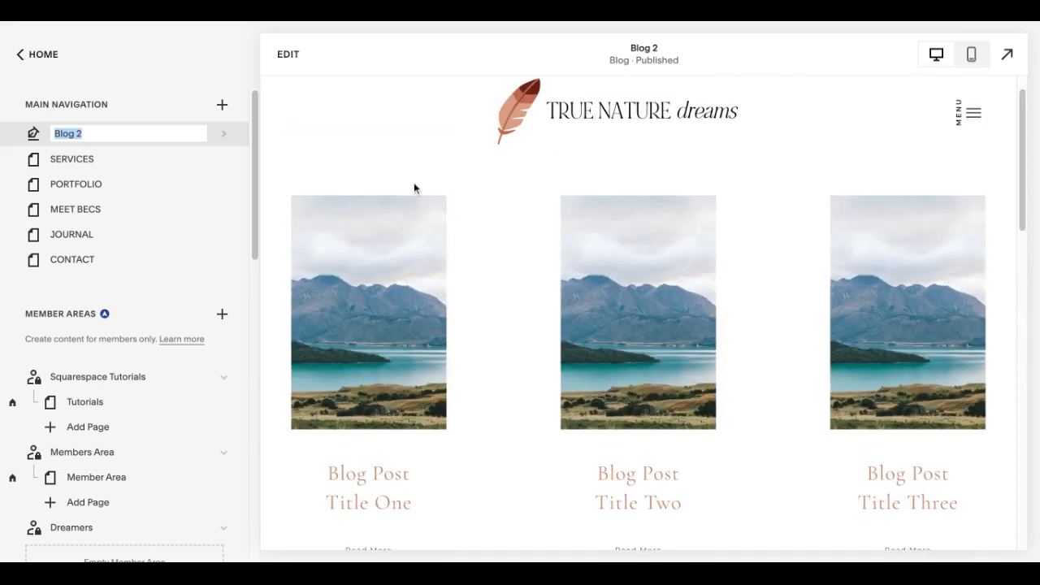
pyautogui.click(224, 104)
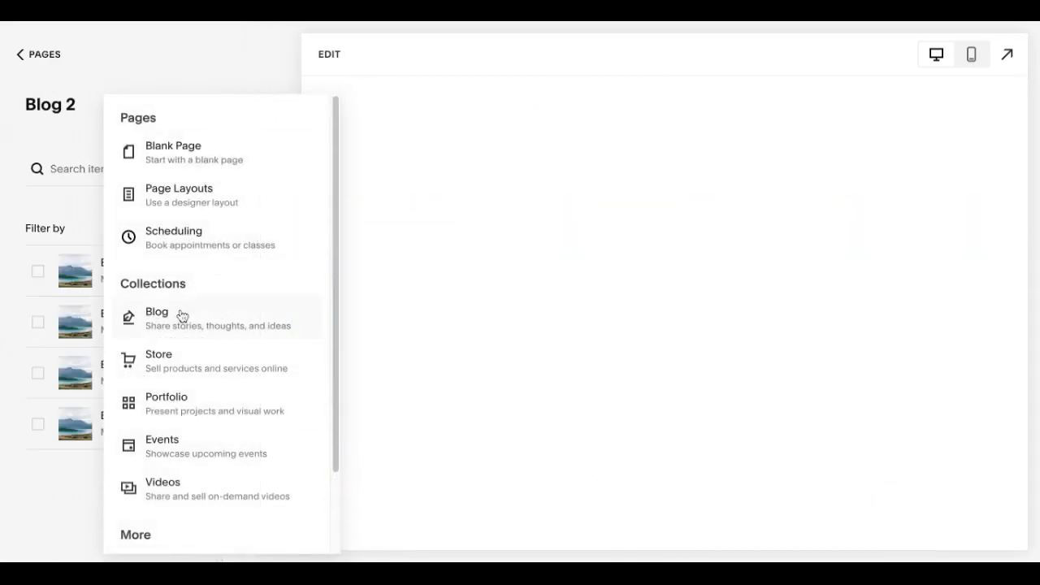
pyautogui.scroll(-2, 320, 355)
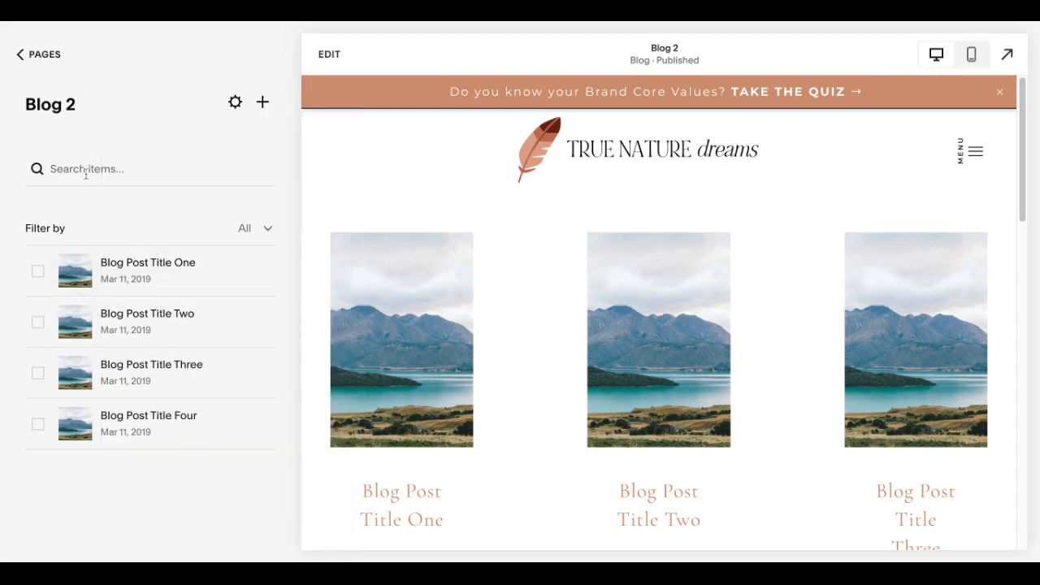
pyautogui.click(34, 56)
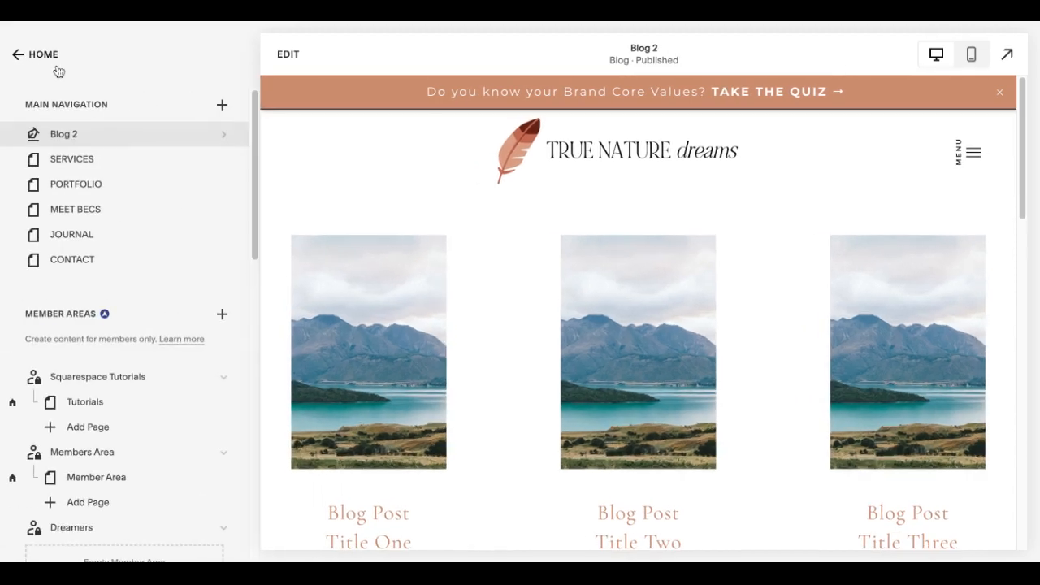
# Step: Add a folder named RANDOM to the main navigation, above the Blog 2 page
pyautogui.click(222, 107)
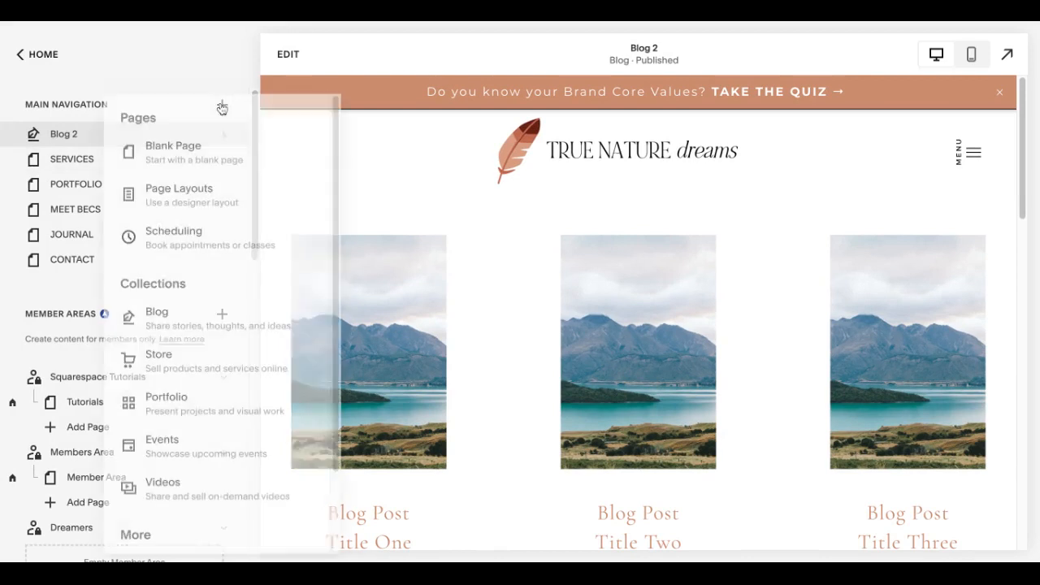
pyautogui.scroll(-2, 211, 474)
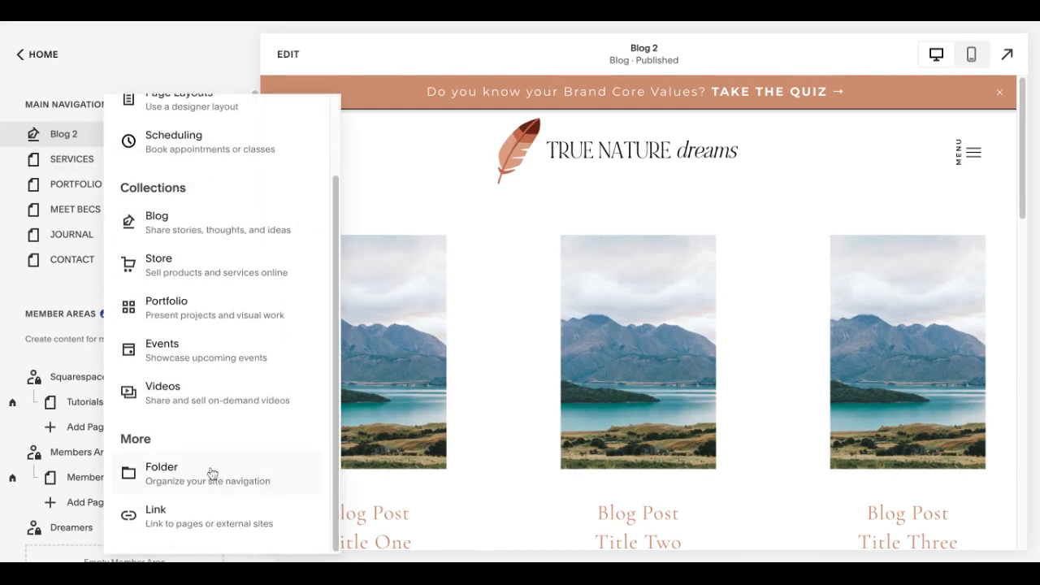
pyautogui.click(200, 473)
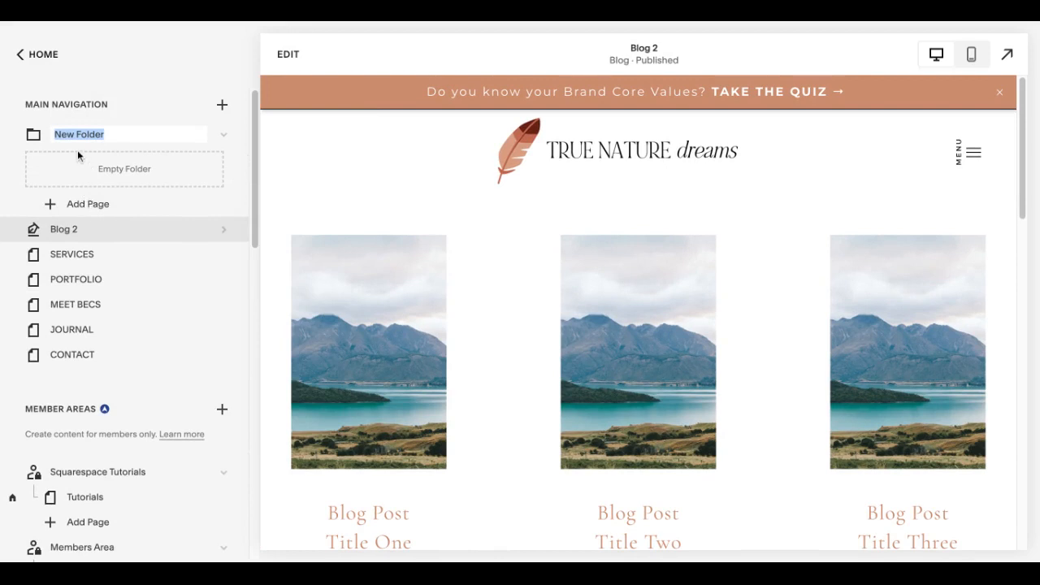
pyautogui.write('RANDOME')
pyautogui.press('Return')
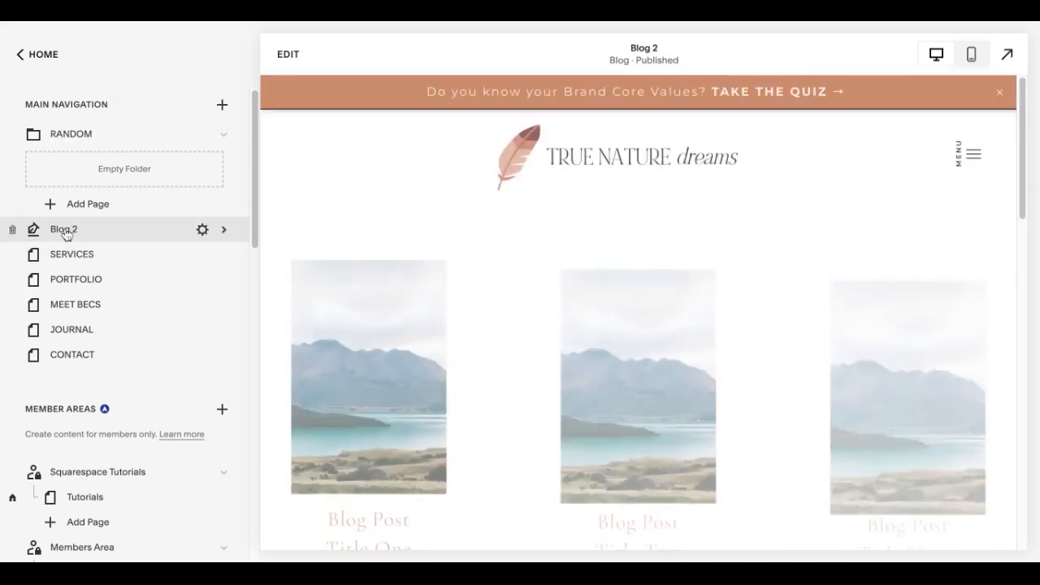
# Step: Move Blog 2 into the RANDOM folder and check the folder's contents in the site menu
pyautogui.moveTo(65, 233); pyautogui.dragTo(60, 157)
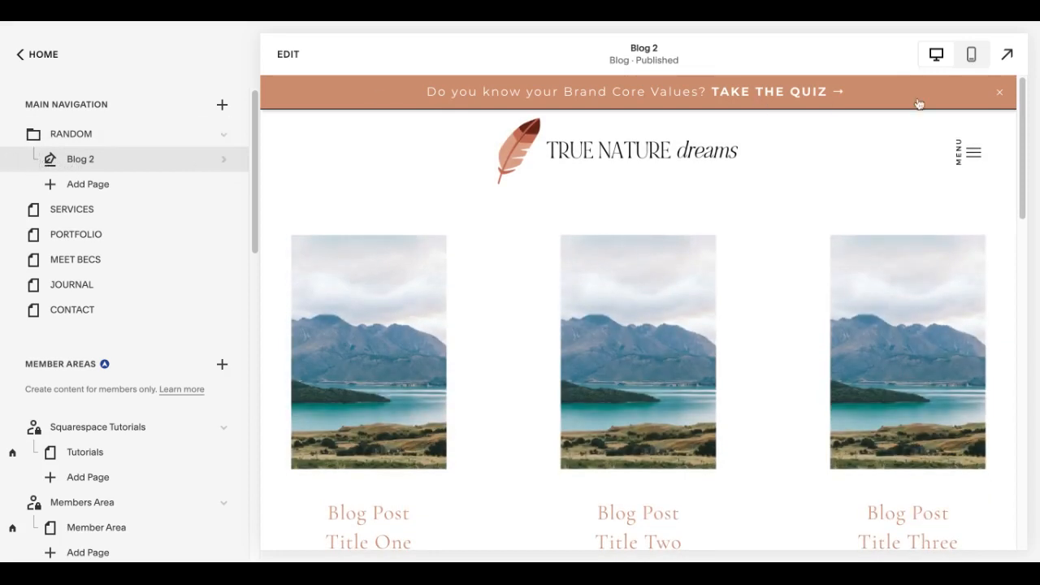
pyautogui.click(977, 154)
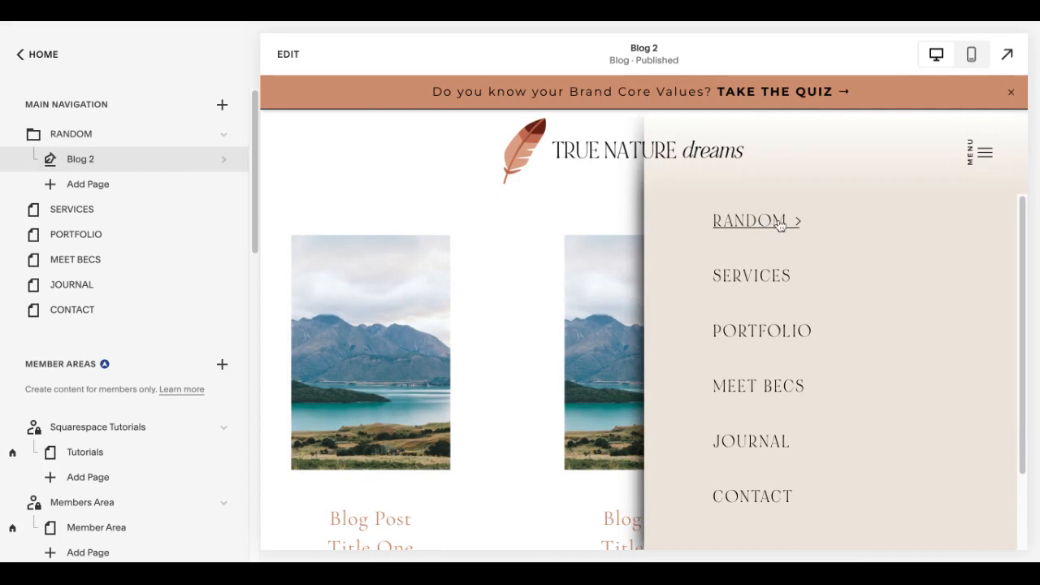
pyautogui.click(778, 225)
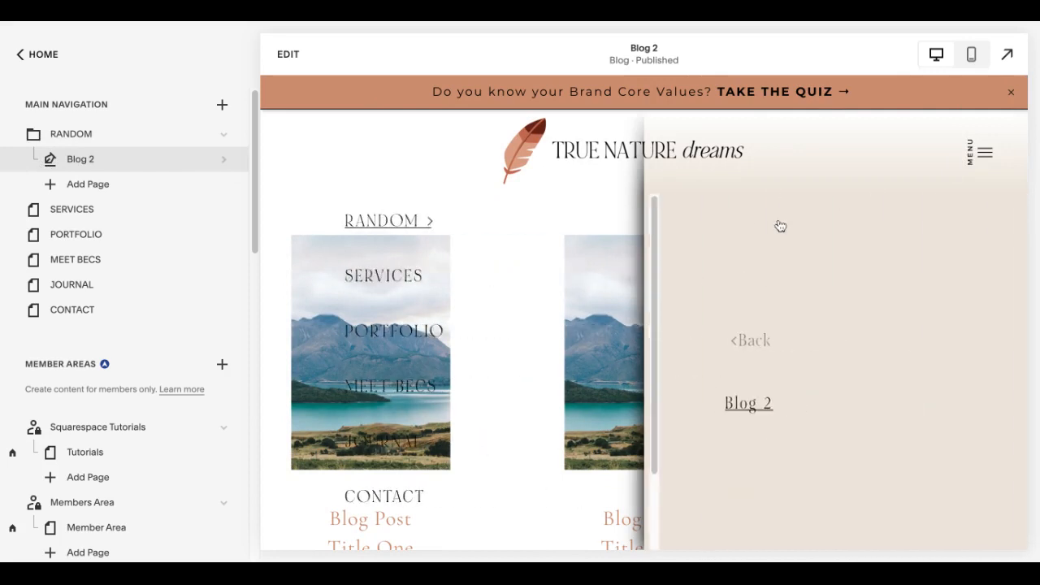
pyautogui.click(734, 342)
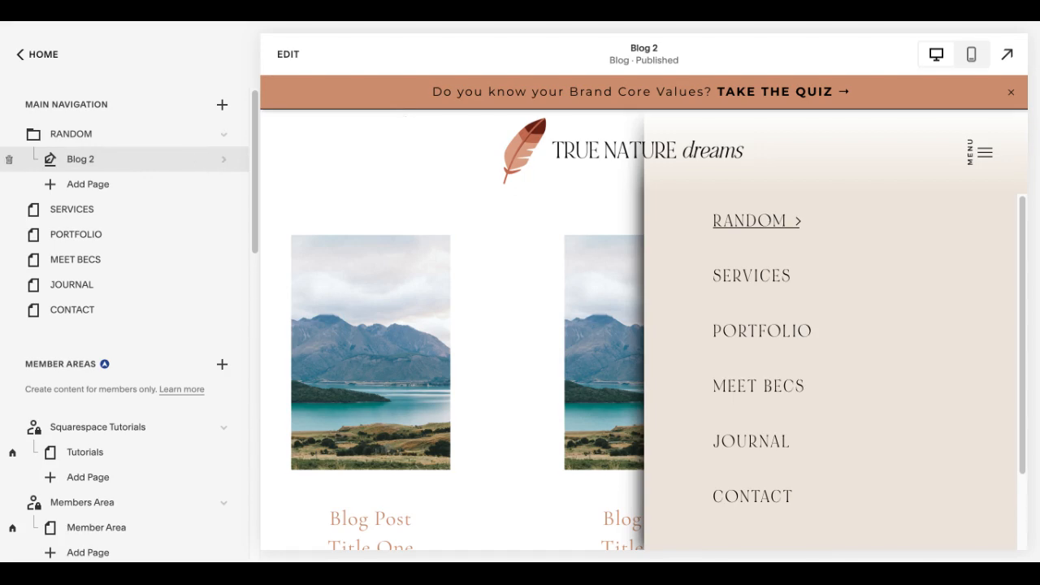
# Step: Delete the Blog 2 page and its RANDOM folder from the main navigation
pyautogui.click(13, 162)
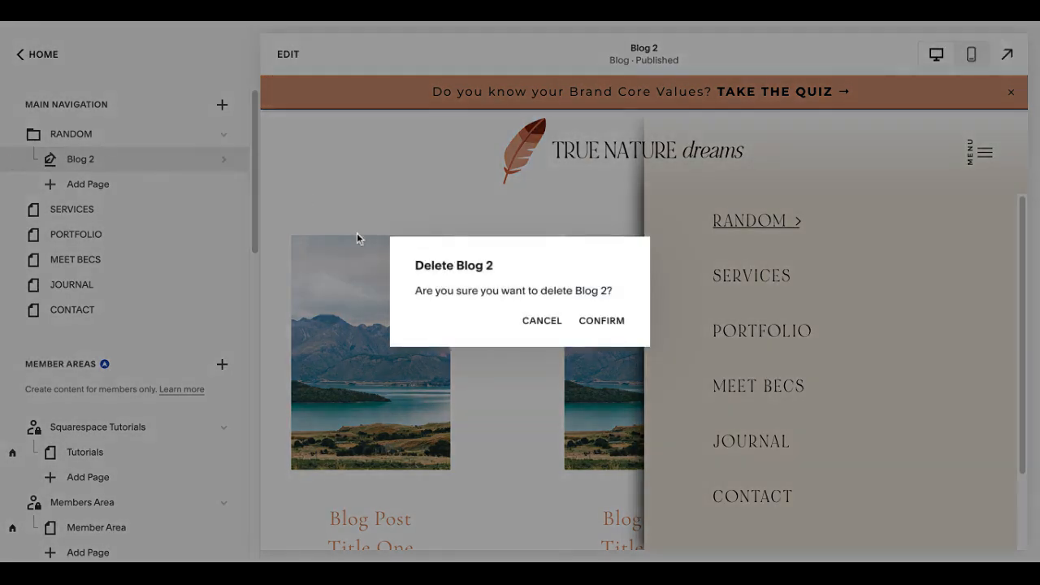
pyautogui.click(602, 321)
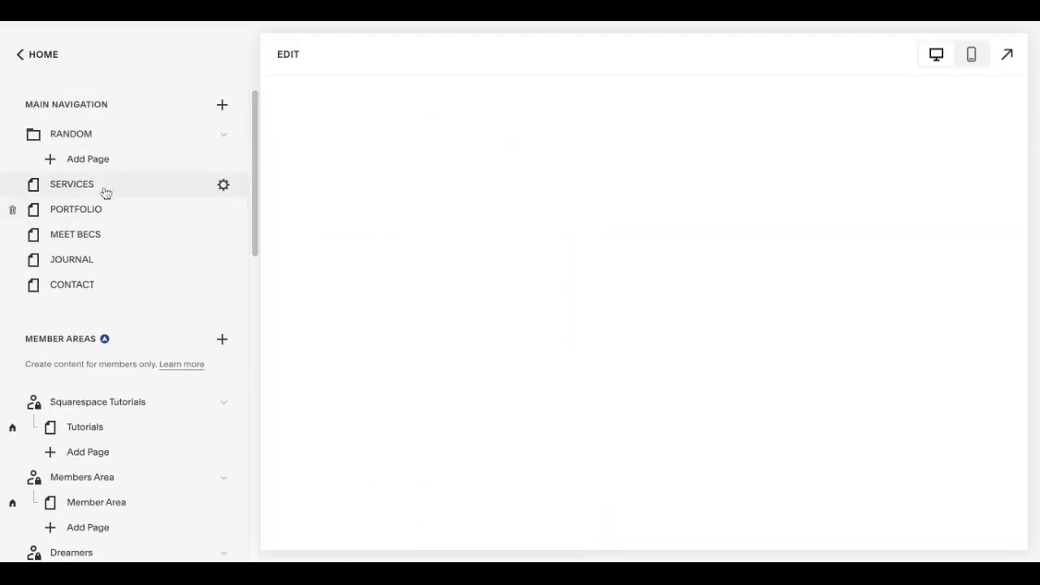
pyautogui.click(13, 135)
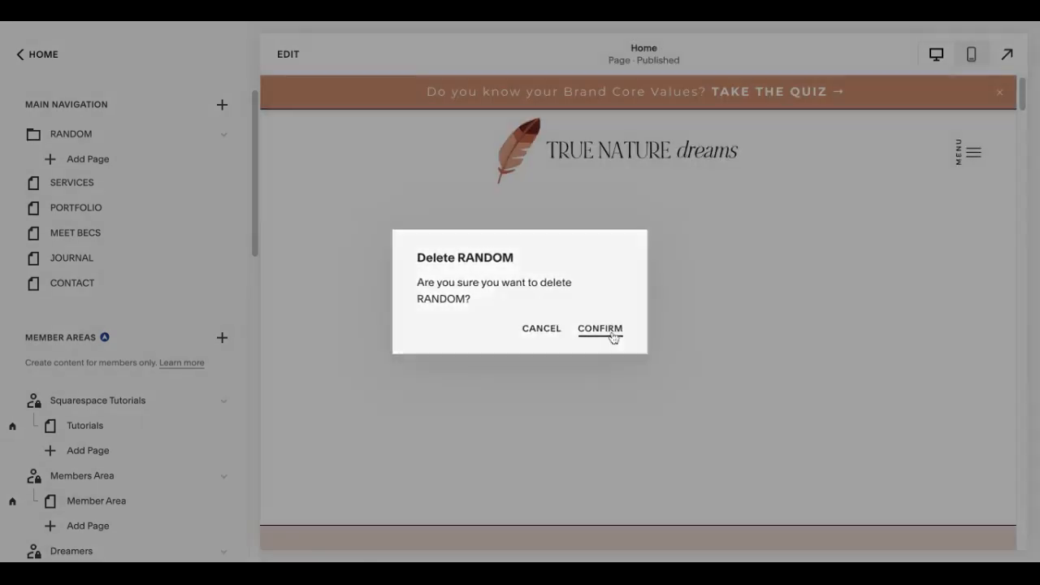
pyautogui.click(609, 330)
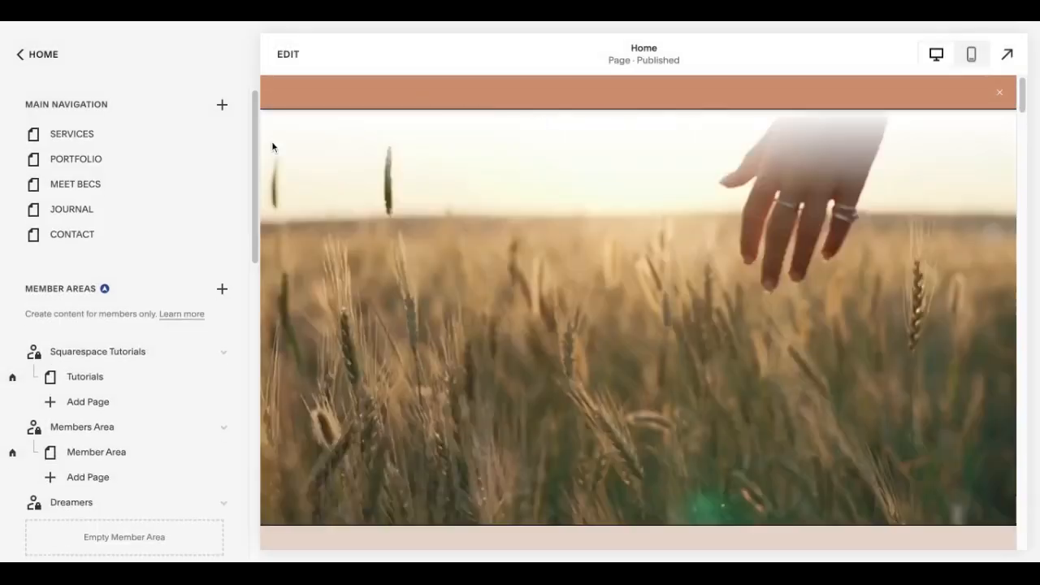
# Step: Look over the Deleted Pages list and its option to restore the RANDOM folder, and return to the page list
pyautogui.scroll(-2, 258, 128)
pyautogui.scroll(-10, 257, 130)
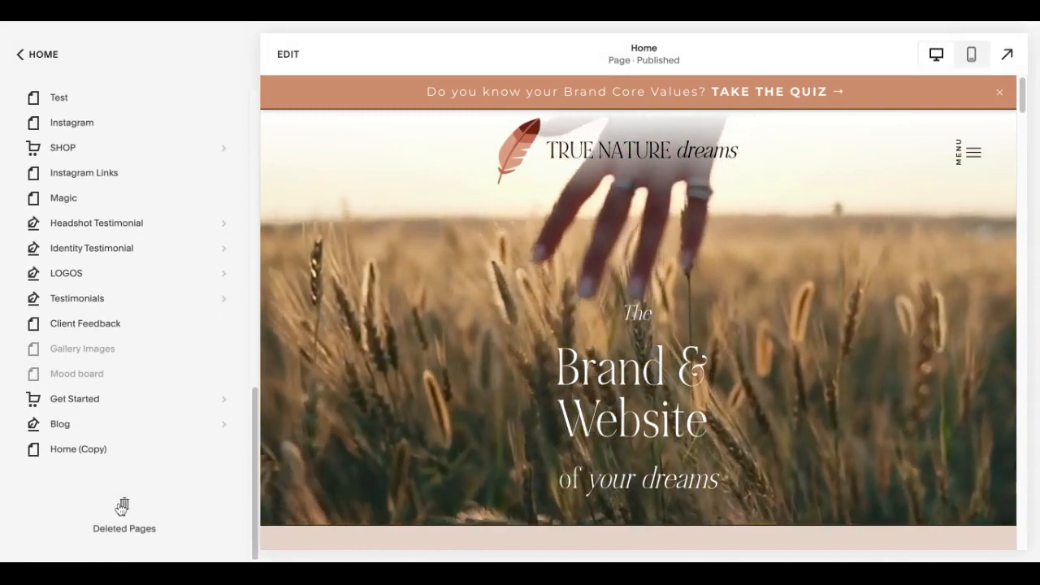
pyautogui.click(124, 505)
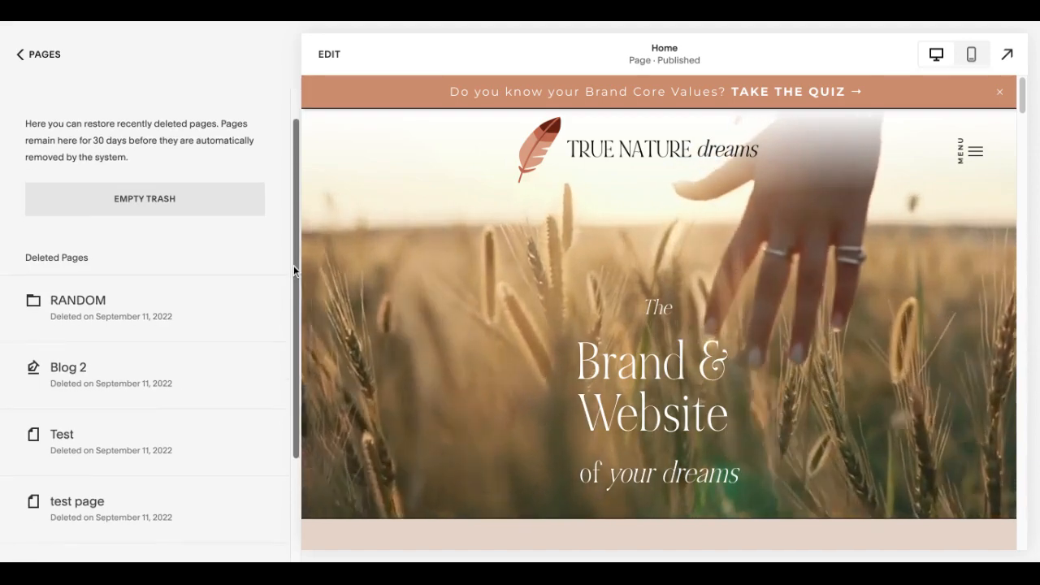
pyautogui.scroll(-3, 294, 269)
pyautogui.scroll(3, 293, 268)
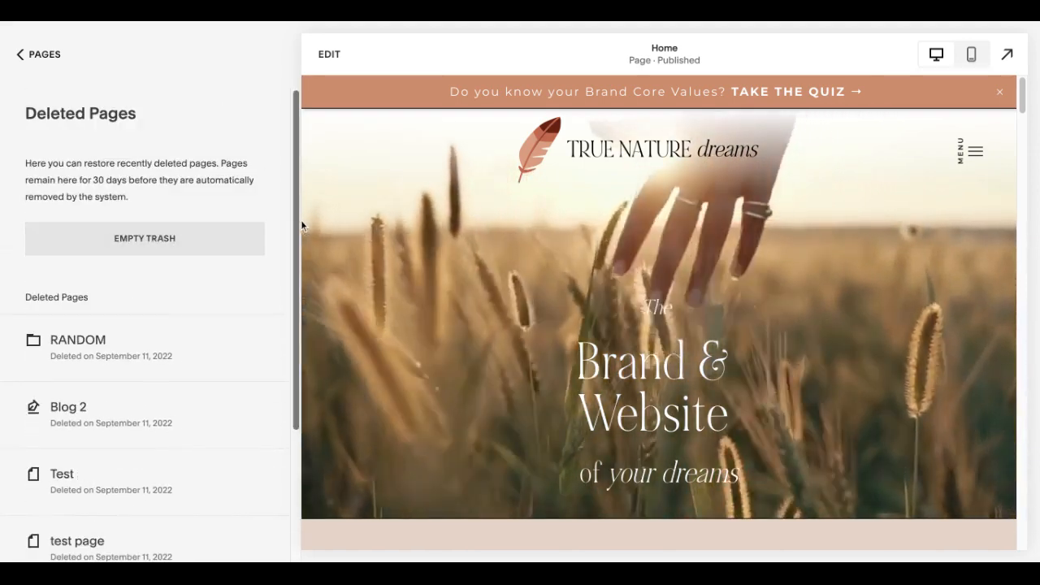
pyautogui.scroll(-1, 277, 268)
pyautogui.moveTo(262, 333)
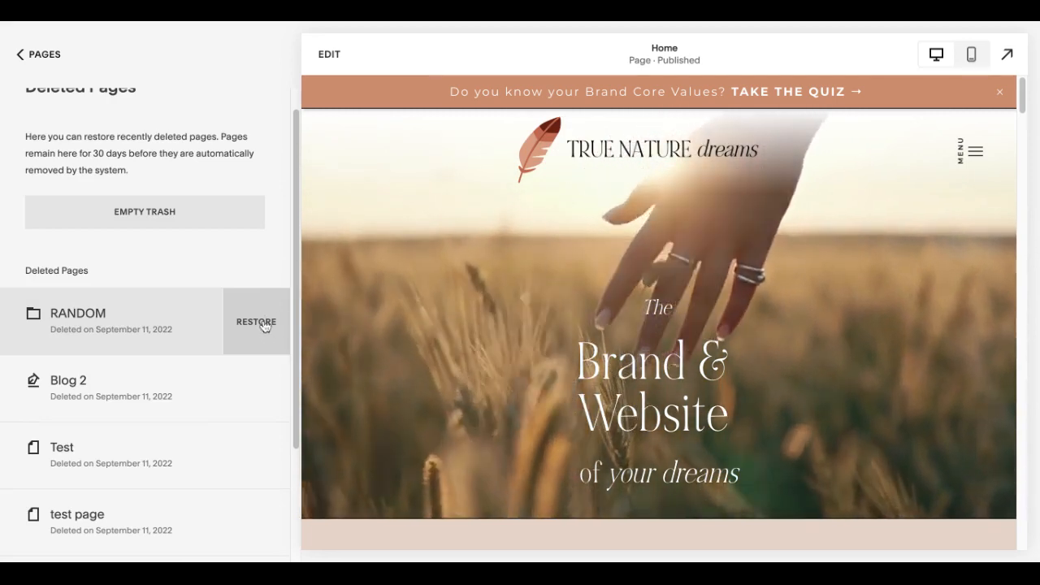
pyautogui.click(20, 54)
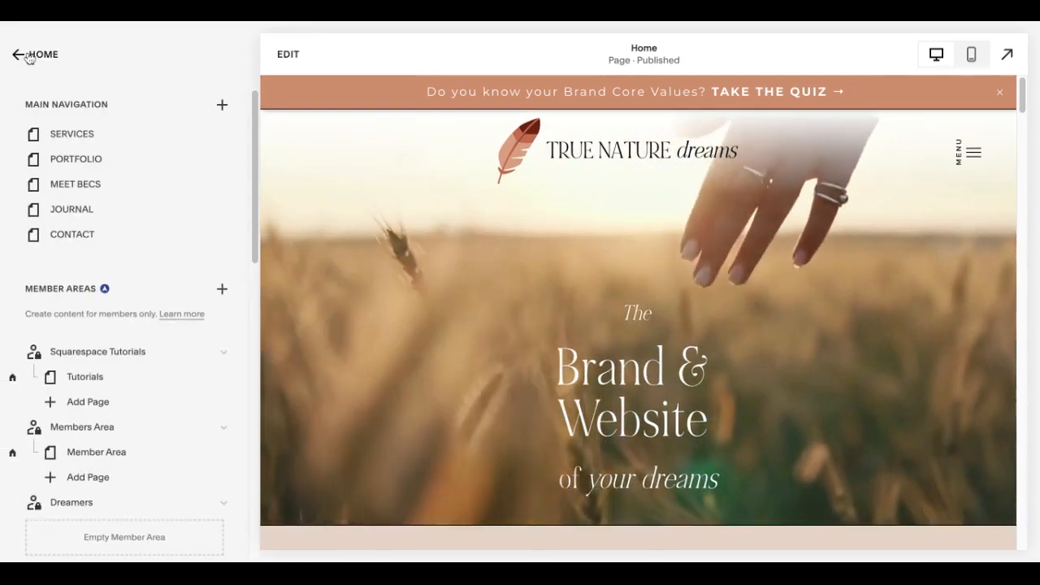